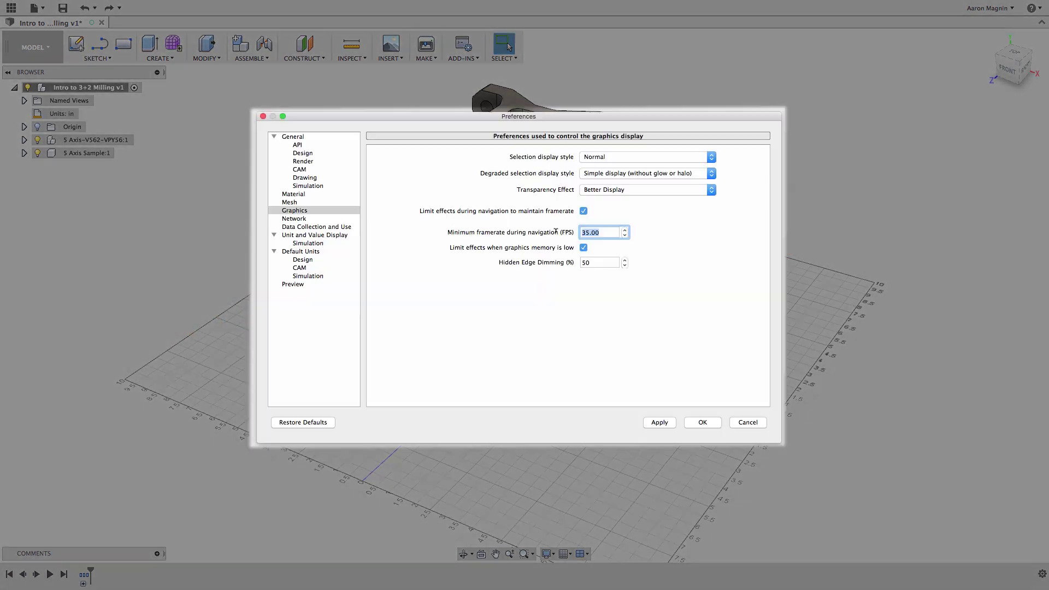
# - Set the minimum framerate during navigation to 60 FPS in Graphics preferences
pyautogui.write('60')
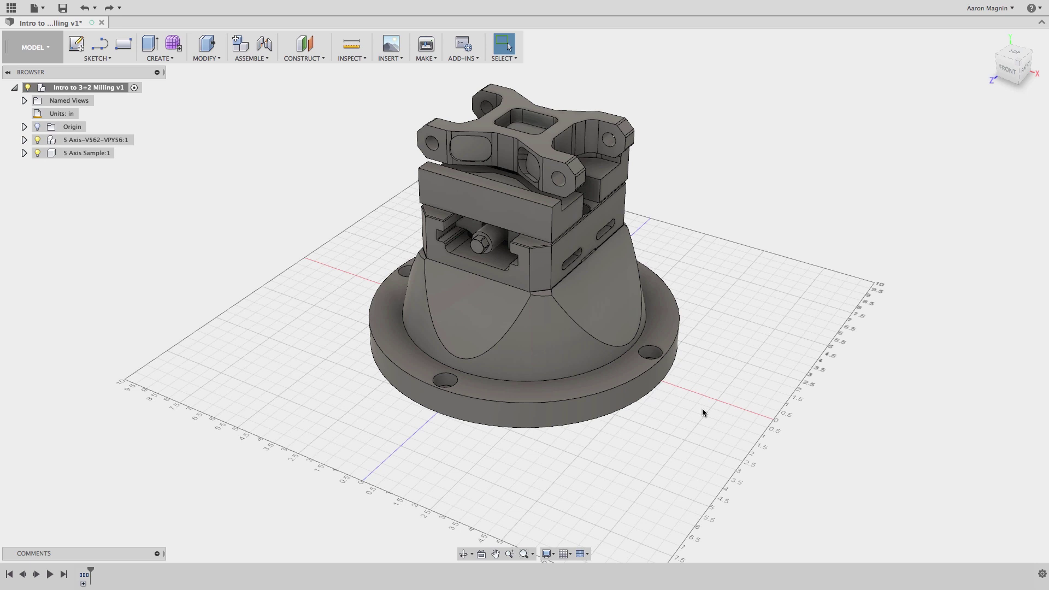
# - Turn off the Layout Grid from the Grid and Snaps menu
pyautogui.click(570, 555)
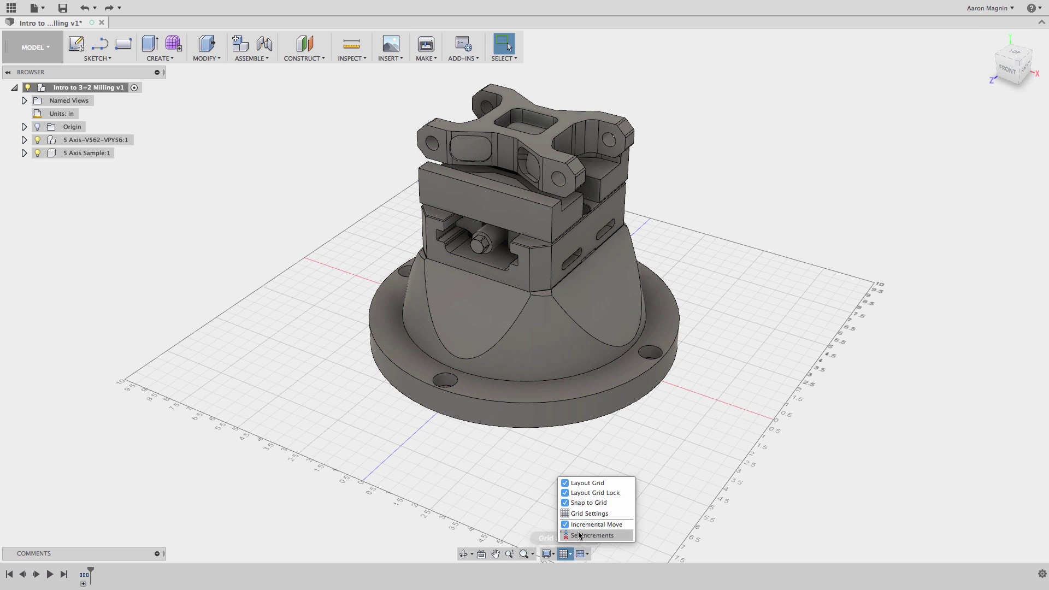
pyautogui.click(584, 484)
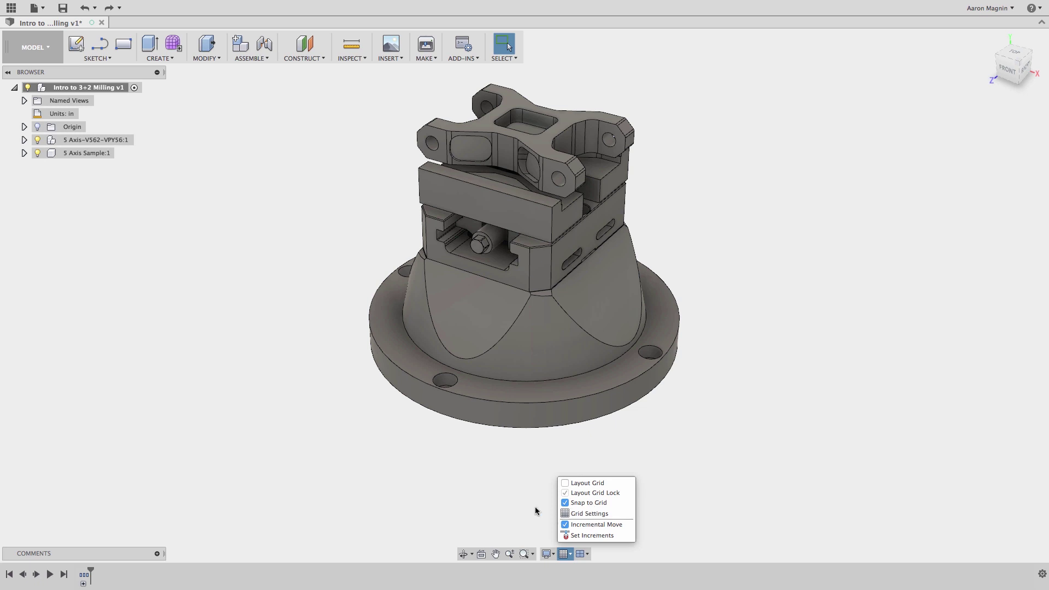
# - Sketch on the front plane a 3.623 in diagonal line ending on the vertical axis, with grid snapping off
pyautogui.click(76, 44)
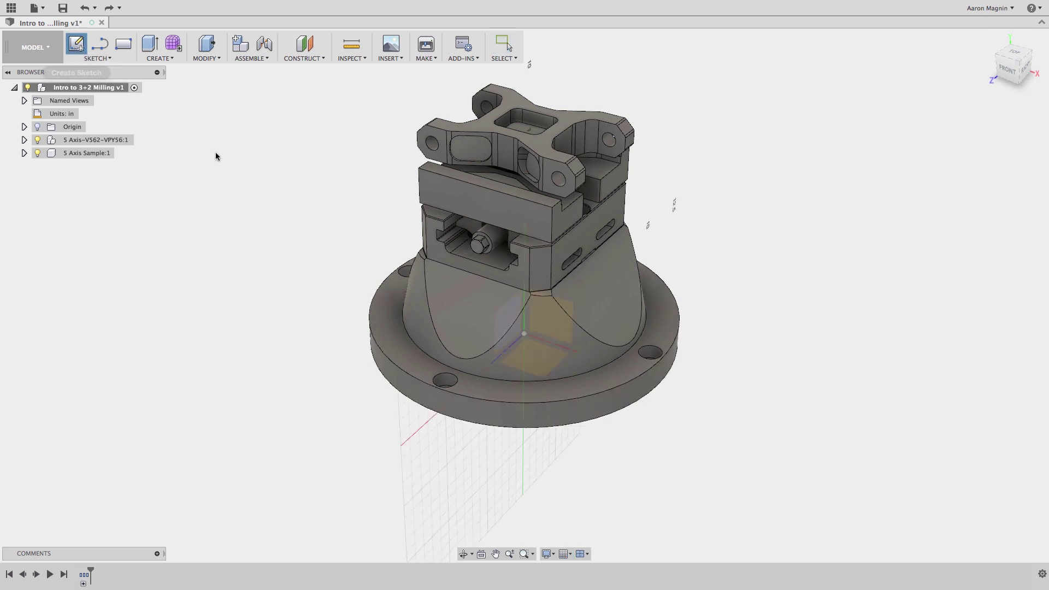
pyautogui.click(537, 315)
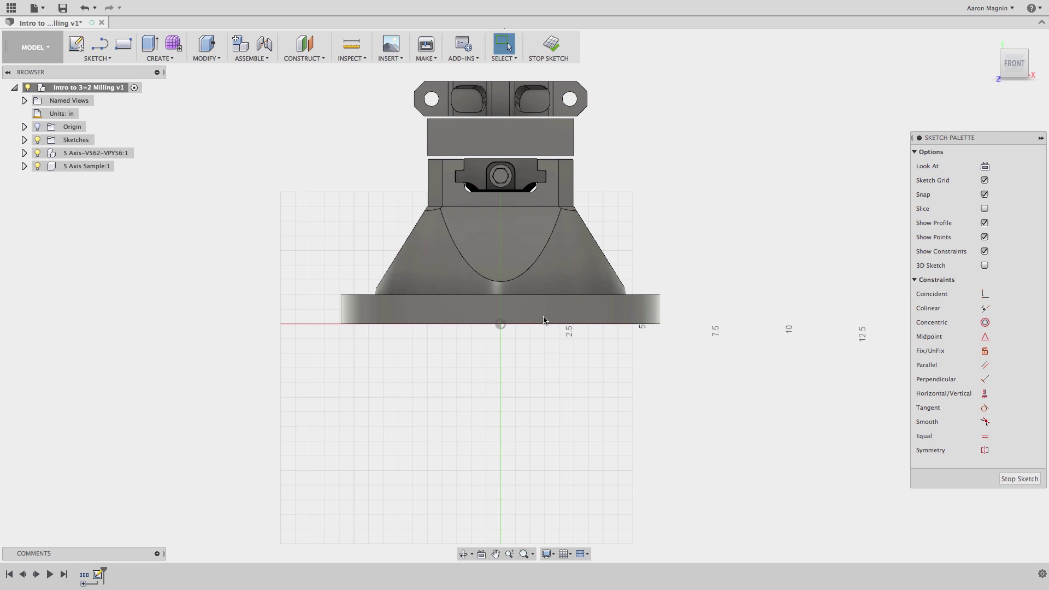
pyautogui.moveTo(468, 379); pyautogui.dragTo(464, 468, button='right')
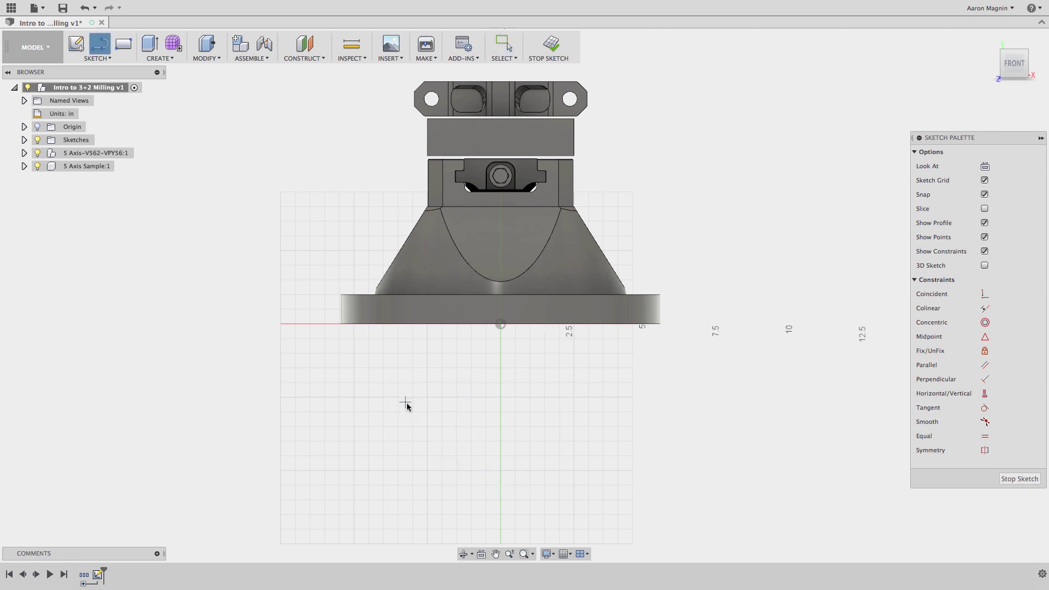
pyautogui.click(415, 398)
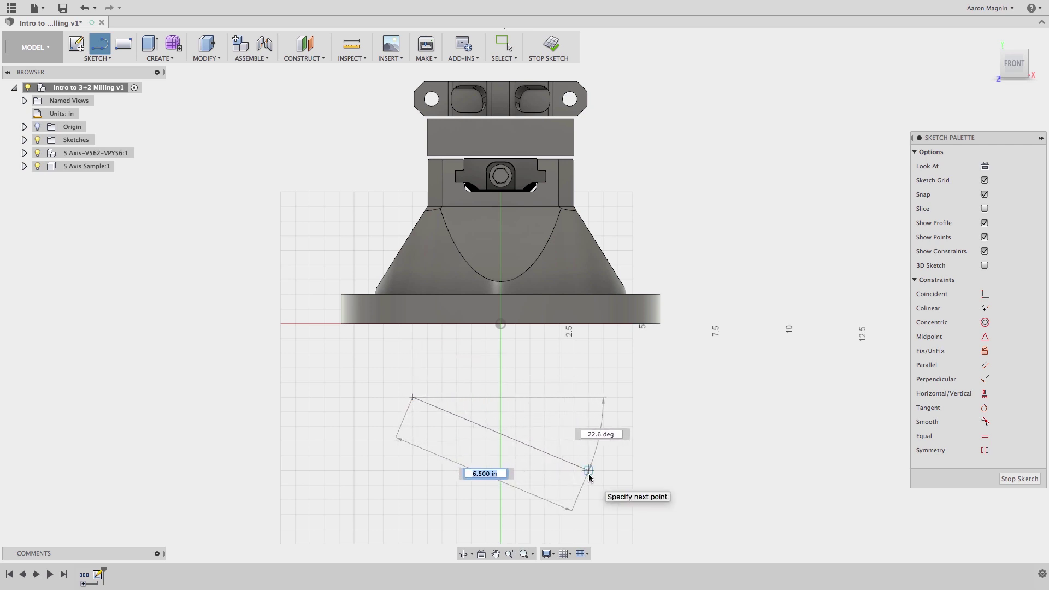
pyautogui.click(570, 555)
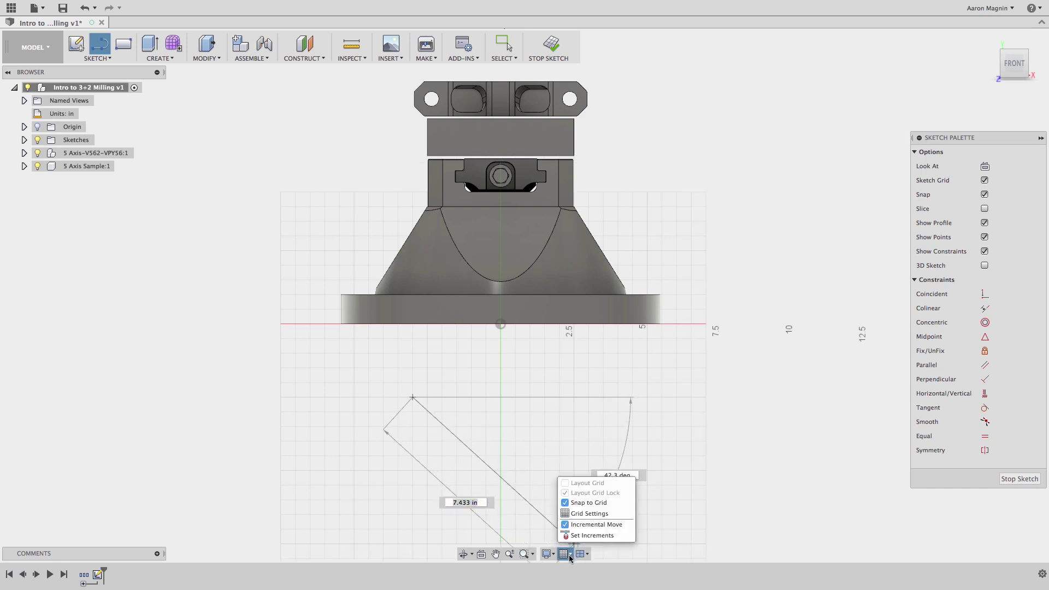
pyautogui.click(579, 502)
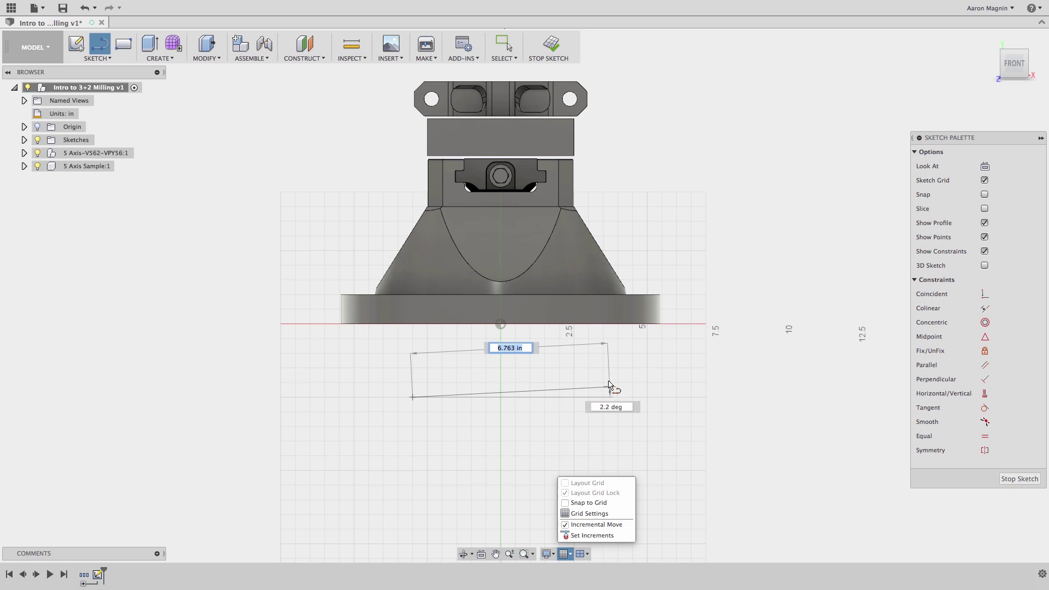
pyautogui.click(501, 456)
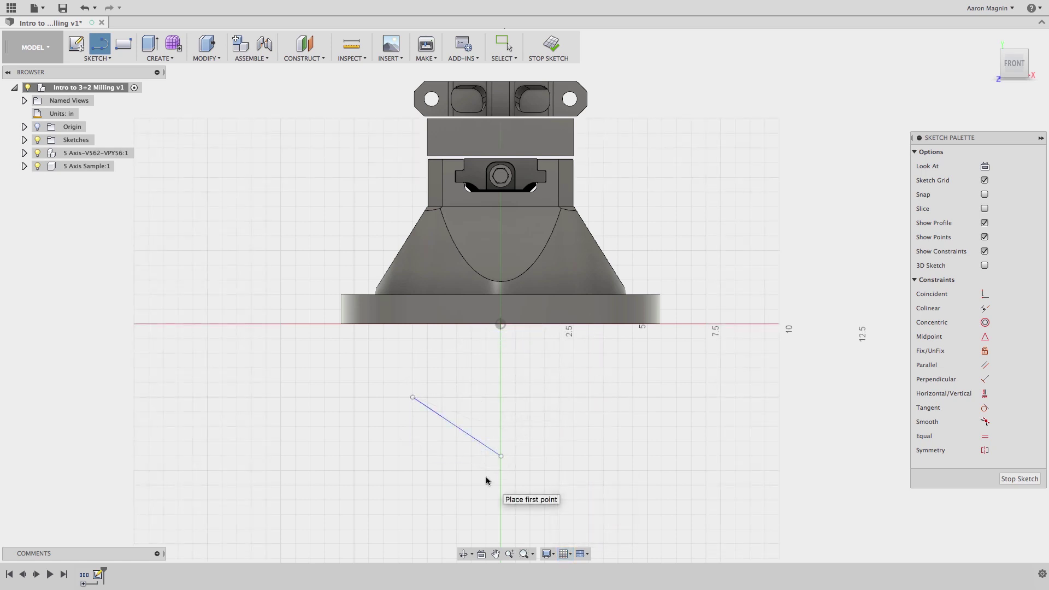
# - Move the sketch line 2.50 in right, then slide it back freely with incremental move off
pyautogui.press('m')
pyautogui.click(489, 448)
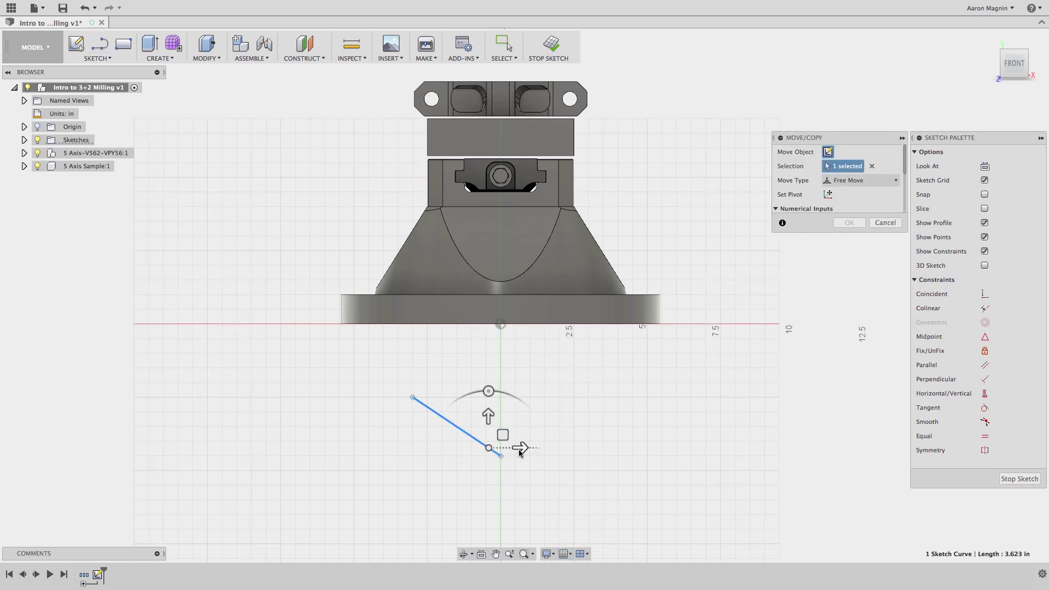
pyautogui.moveTo(520, 452); pyautogui.dragTo(591, 457)
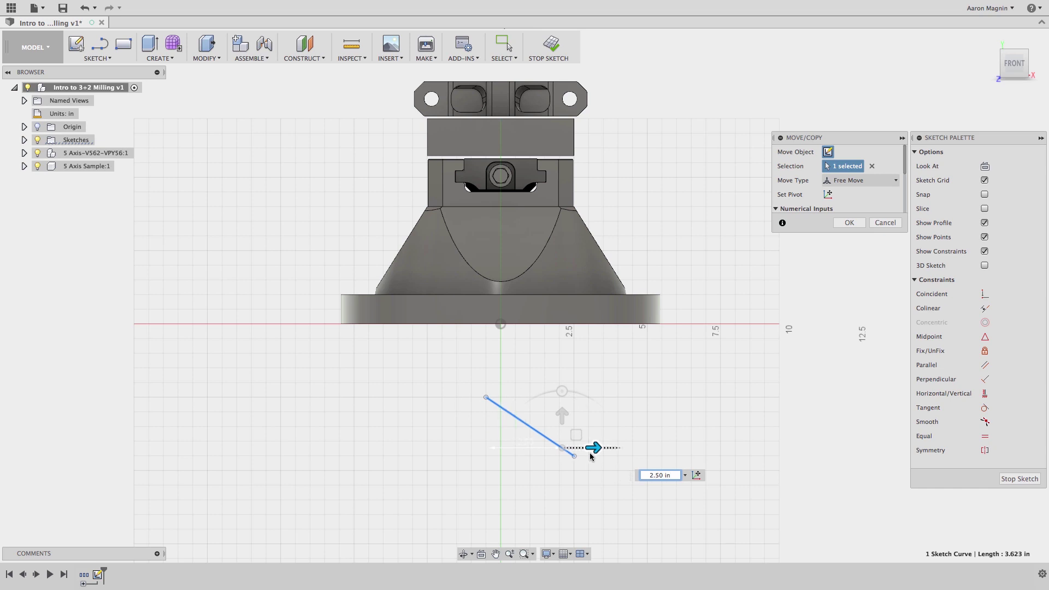
pyautogui.click(564, 554)
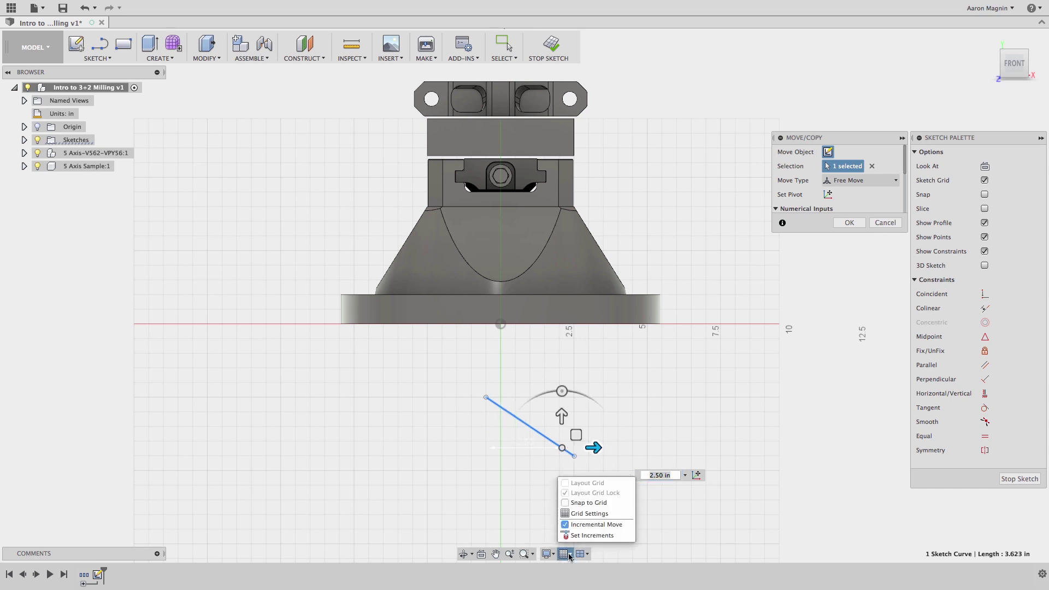
pyautogui.click(566, 525)
pyautogui.moveTo(594, 447); pyautogui.dragTo(519, 447)
pyautogui.press('Return')
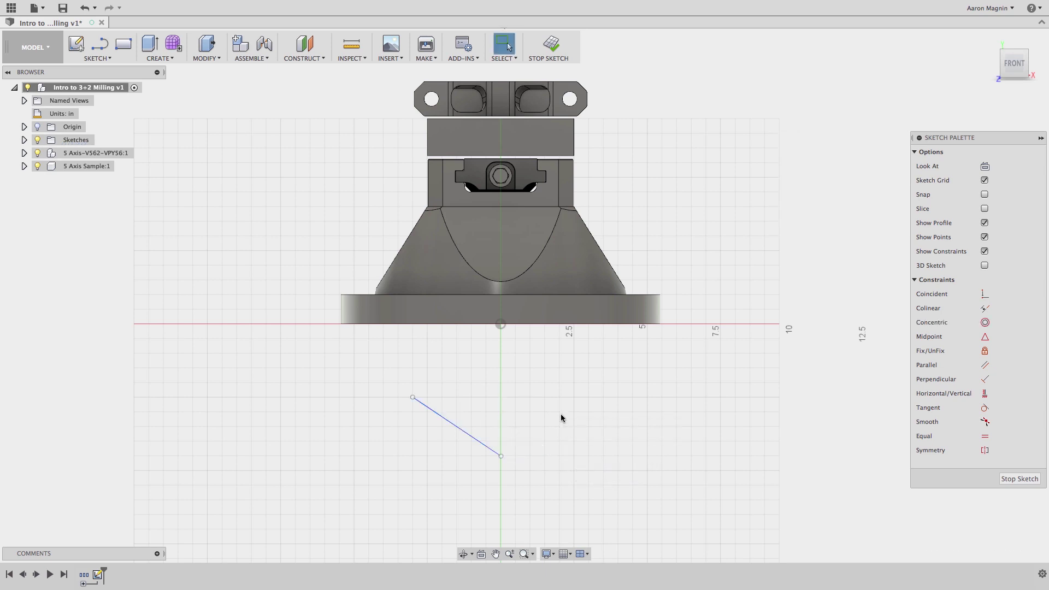
# - Finish the sketch and bring up the Display Settings Effects submenu
pyautogui.click(550, 47)
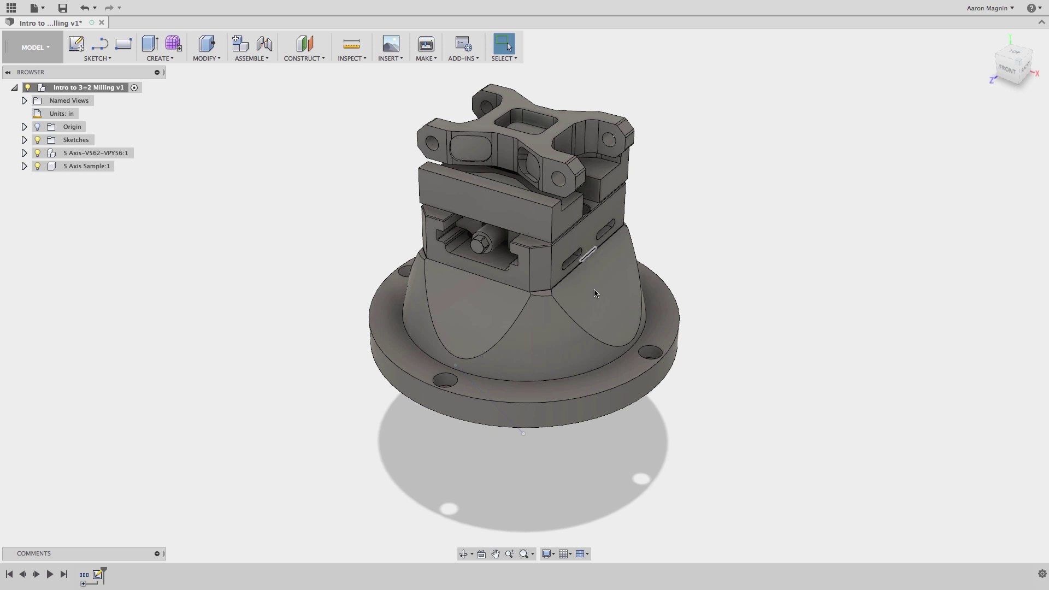
pyautogui.click(549, 554)
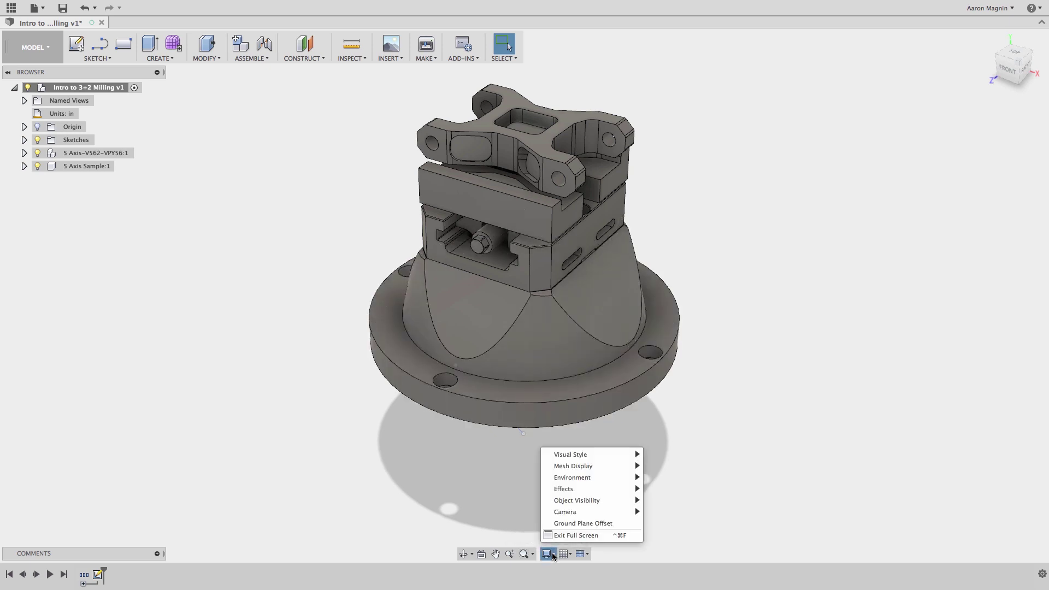
pyautogui.moveTo(601, 454)
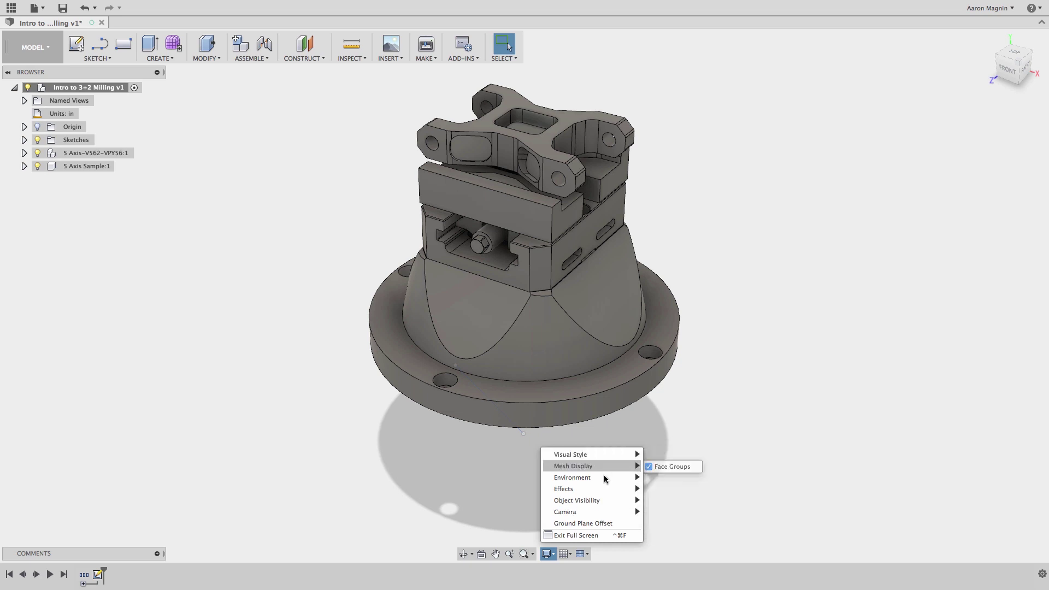
pyautogui.moveTo(605, 481)
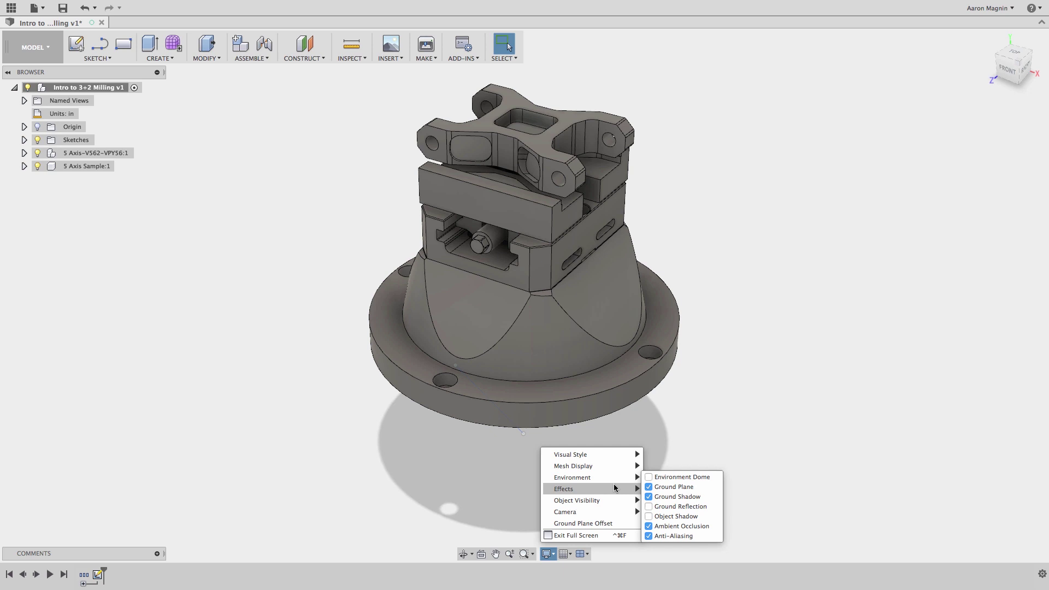
# - Uncheck Ground Plane in the display effects
pyautogui.click(649, 487)
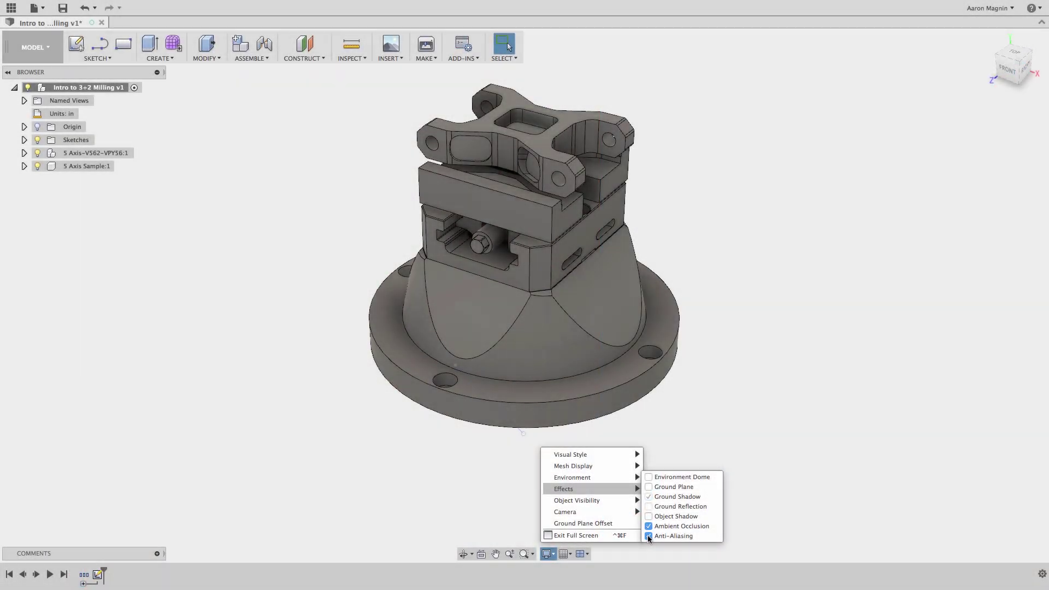
# - Dismiss the display menu, orbit the vise, then view it from the Right and zoom in close
pyautogui.moveTo(599, 510)
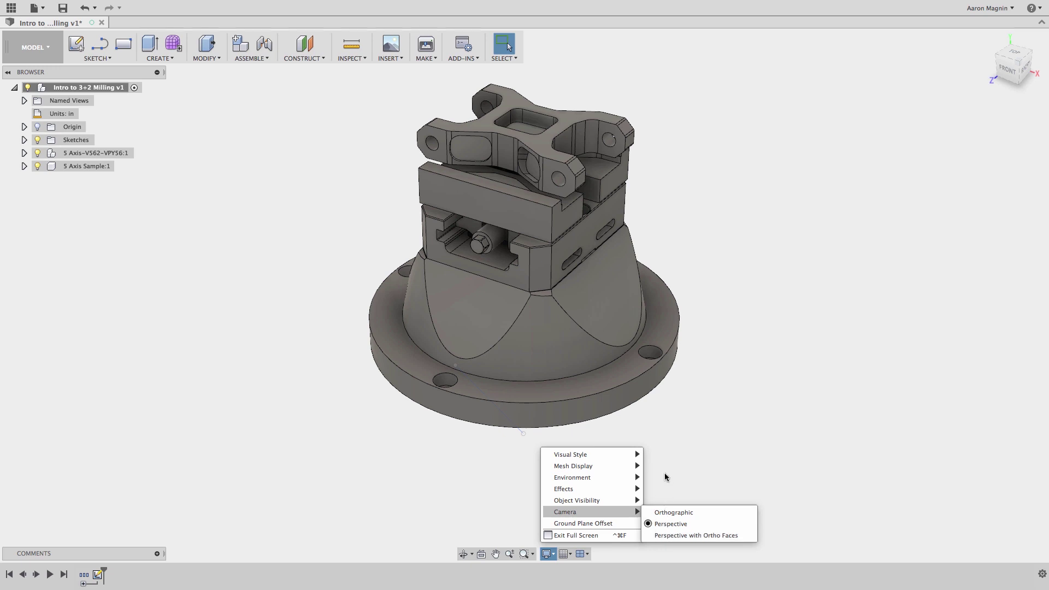
pyautogui.click(666, 452)
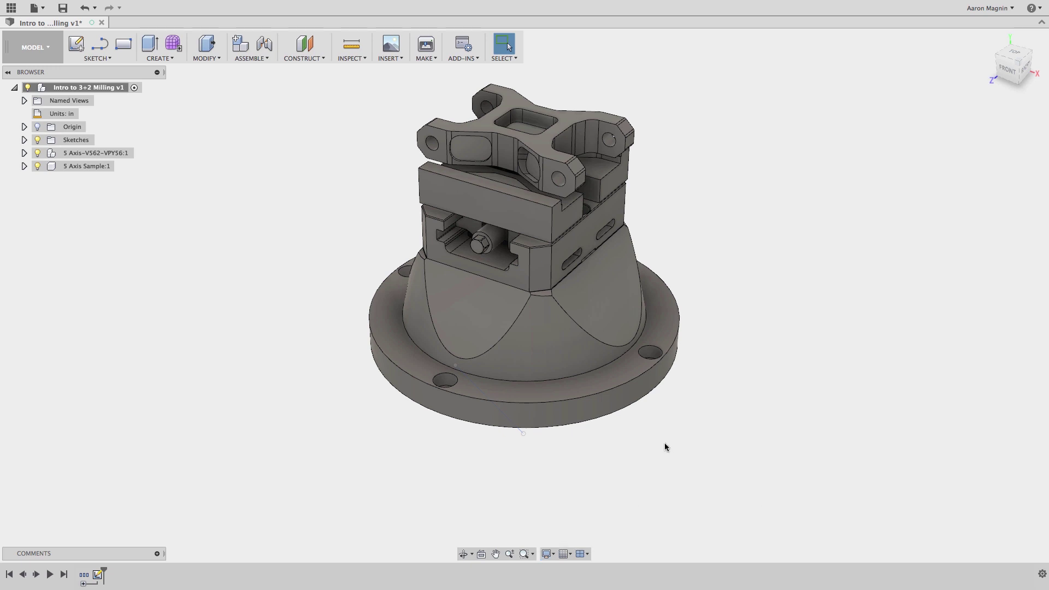
pyautogui.scroll(5, 559, 180)
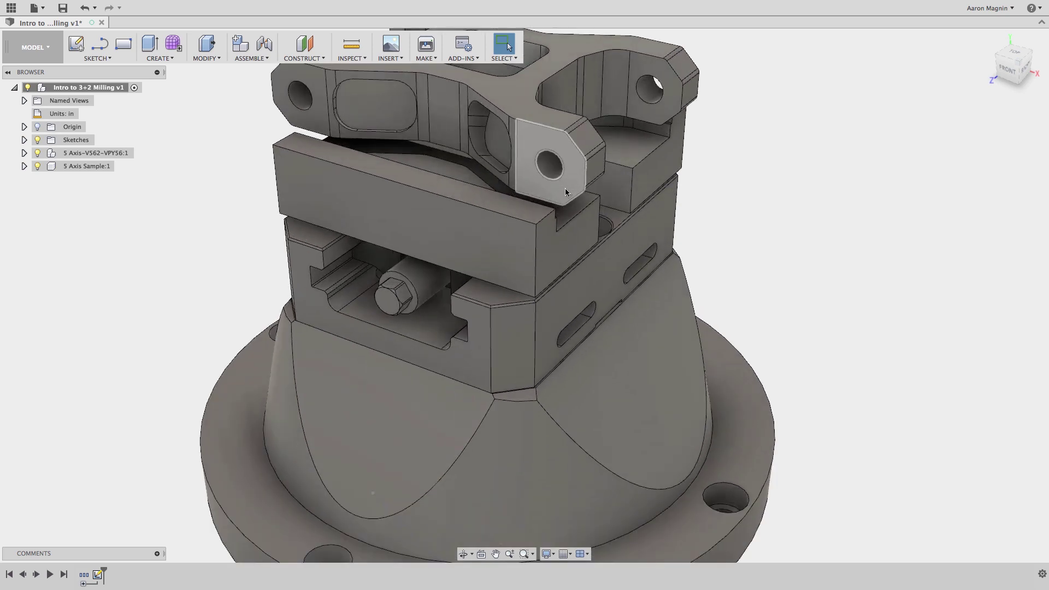
pyautogui.keyDown('shift'); pyautogui.moveTo(560, 183); pyautogui.dragTo(536, 175, button='middle'); pyautogui.keyUp('shift')
pyautogui.press('Escape')
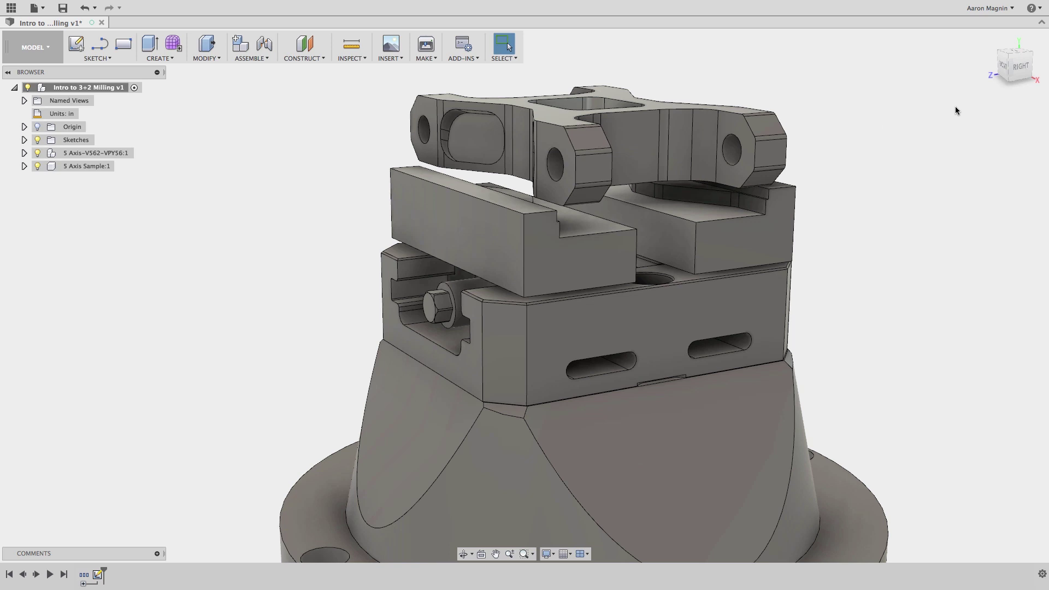
pyautogui.click(1019, 66)
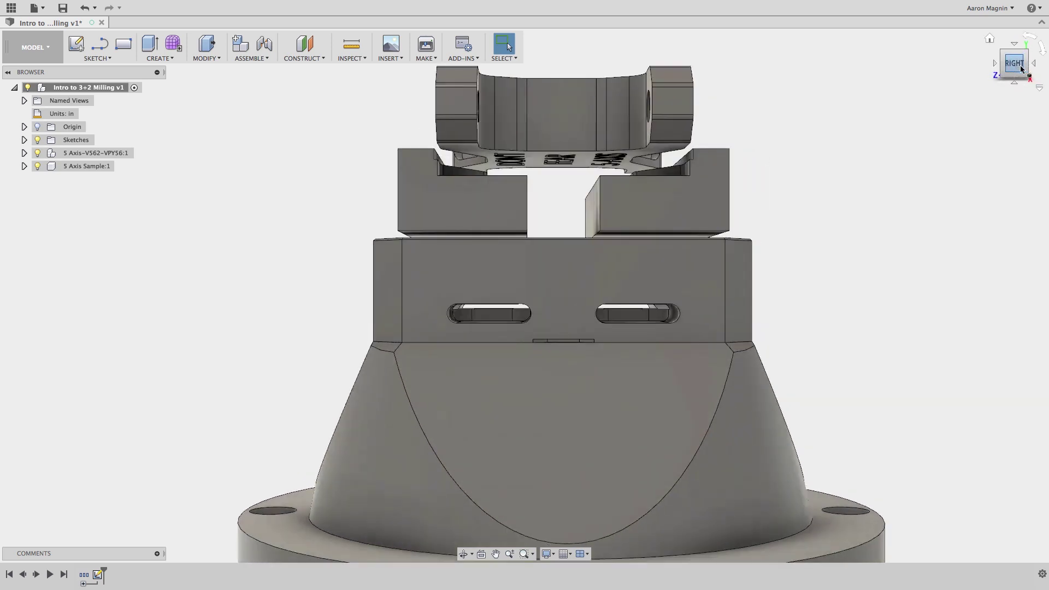
pyautogui.scroll(2, 412, 241)
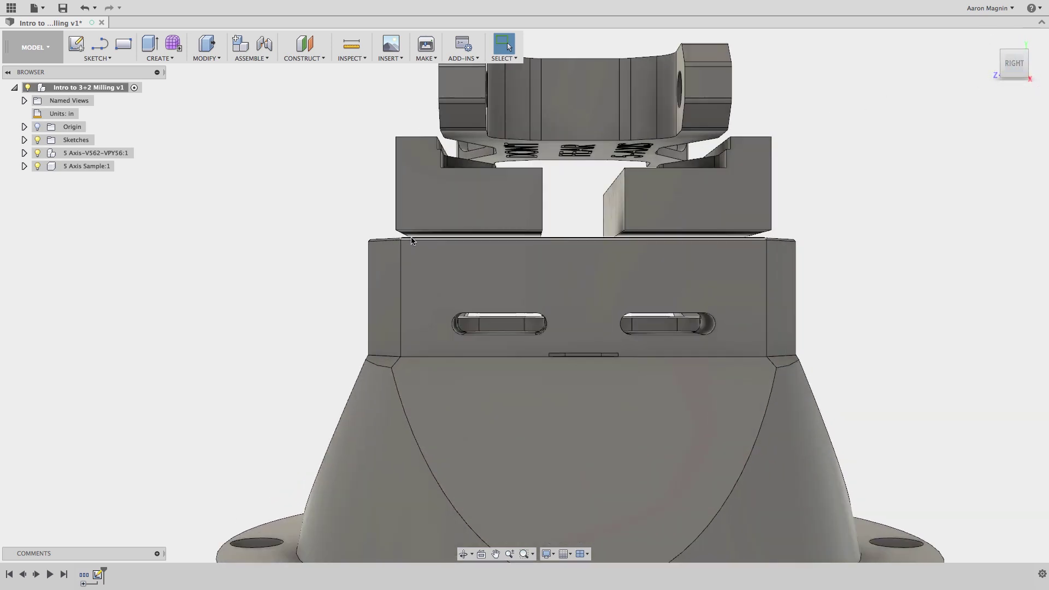
pyautogui.scroll(5, 412, 240)
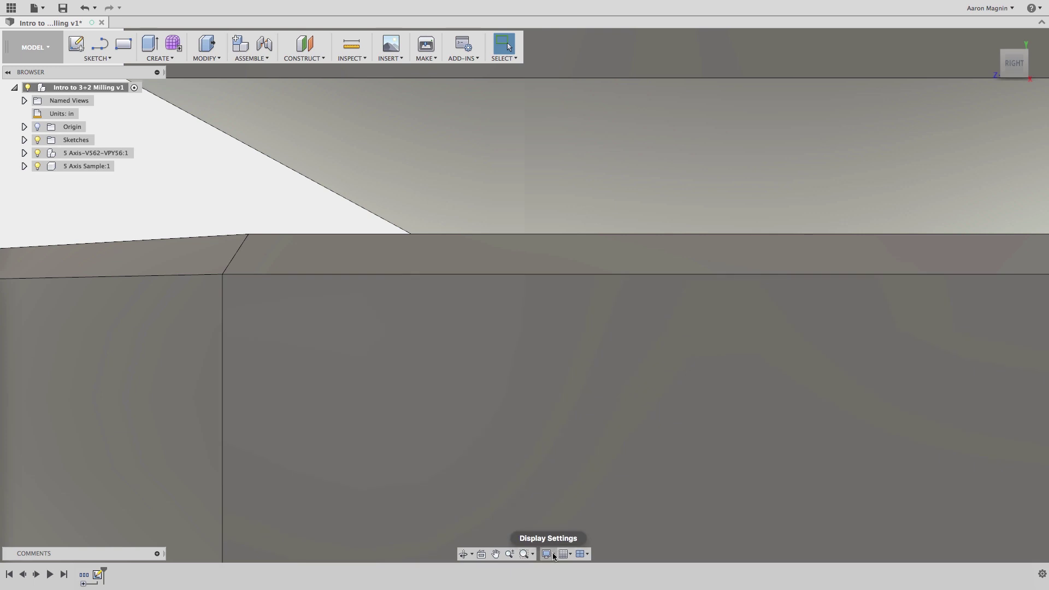
# - Switch the camera to Perspective with Ortho Faces, fit the fixture, and orbit to a top-front view
pyautogui.click(553, 555)
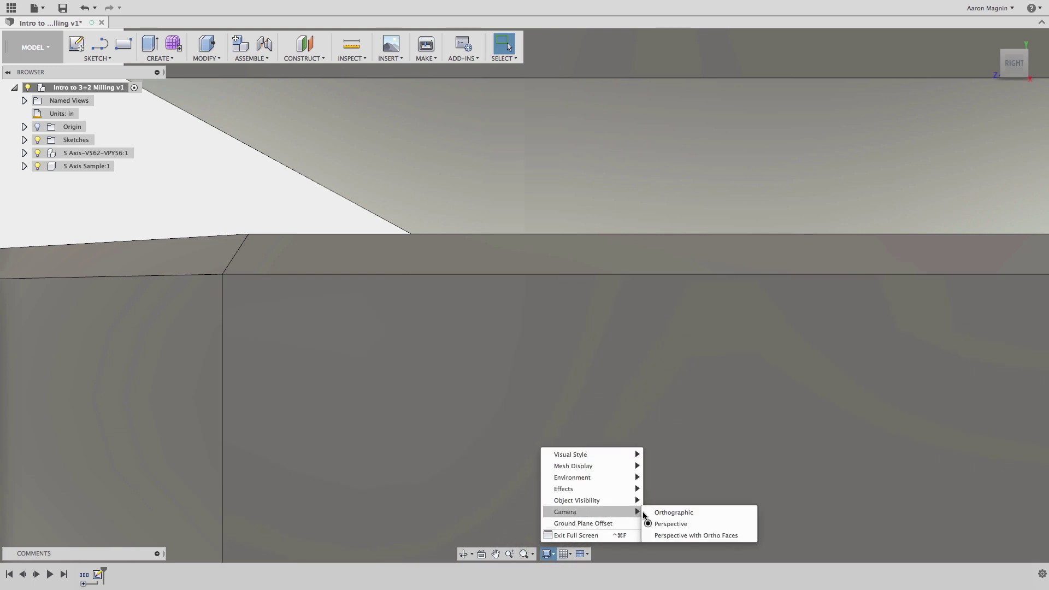
pyautogui.click(664, 536)
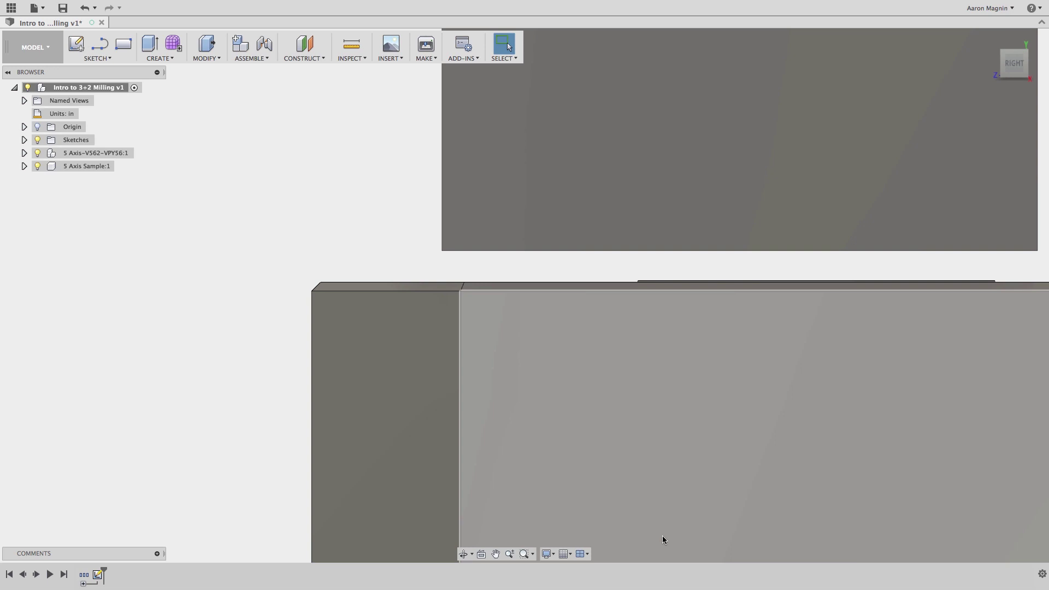
pyautogui.press('F6')
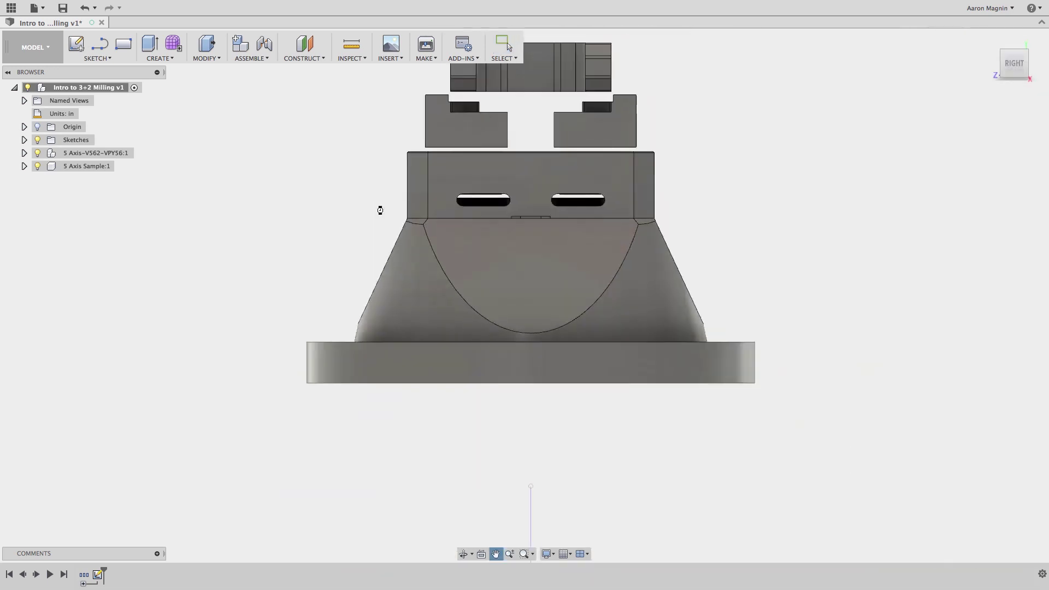
pyautogui.keyDown('shift'); pyautogui.moveTo(401, 283); pyautogui.dragTo(425, 293, button='middle'); pyautogui.keyUp('shift')
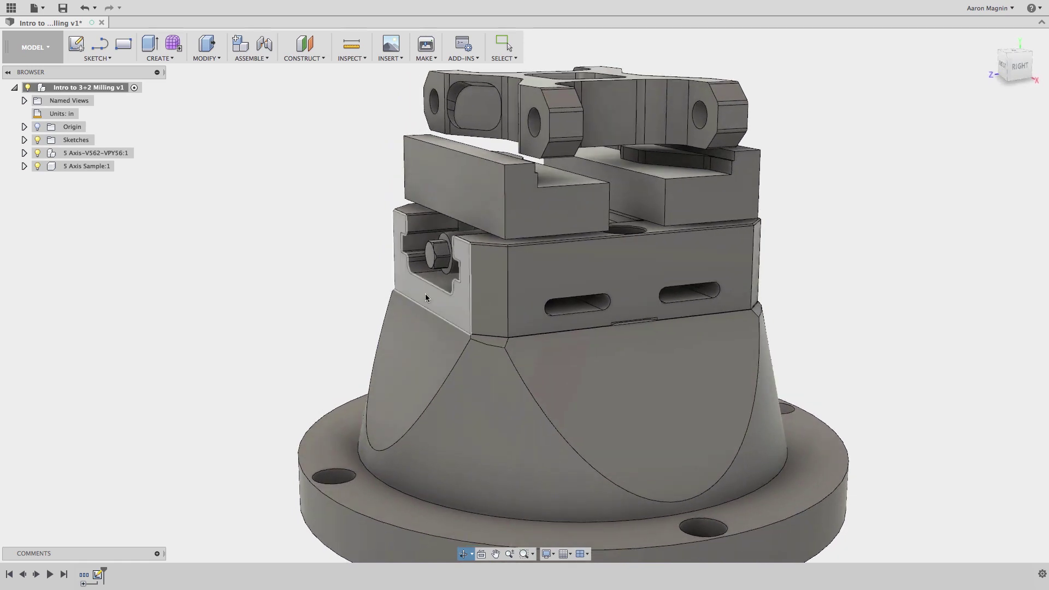
# - Switch the camera to Orthographic, orbit to a higher angle, and fit the whole model
pyautogui.click(550, 555)
pyautogui.moveTo(574, 512)
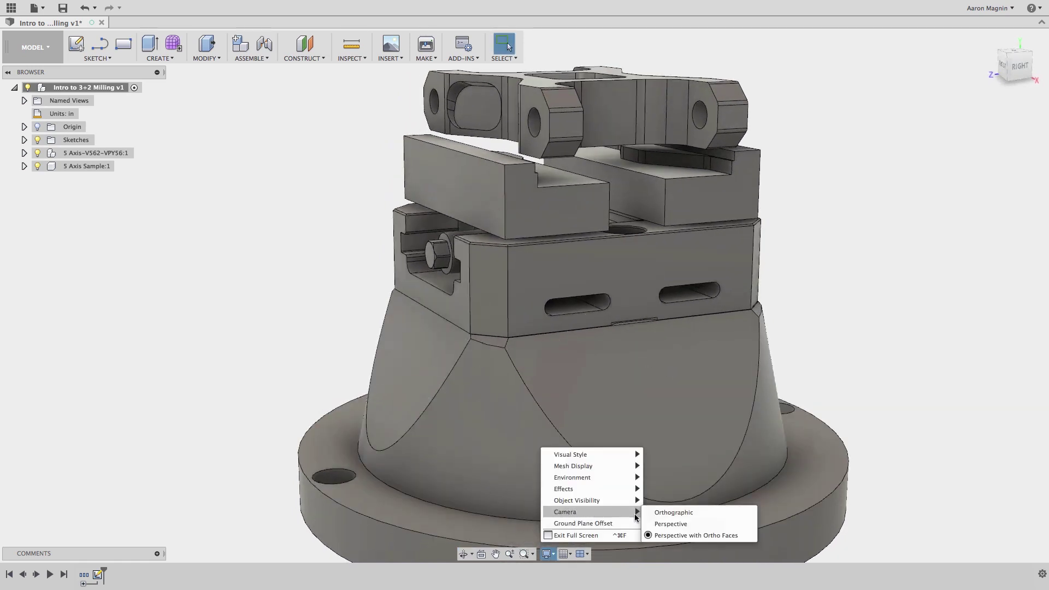
pyautogui.click(660, 513)
pyautogui.keyDown('shift'); pyautogui.moveTo(302, 252); pyautogui.dragTo(396, 253, button='middle'); pyautogui.keyUp('shift')
pyautogui.press('F6')
pyautogui.press('Escape')
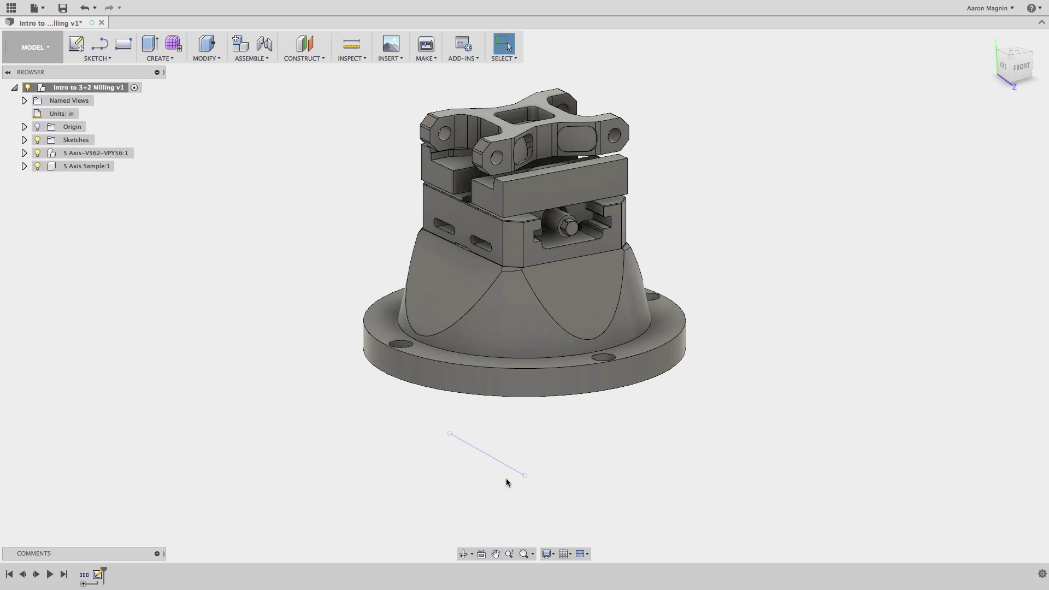
# - Set the camera back to Perspective with Ortho Faces
pyautogui.click(548, 553)
pyautogui.moveTo(568, 514)
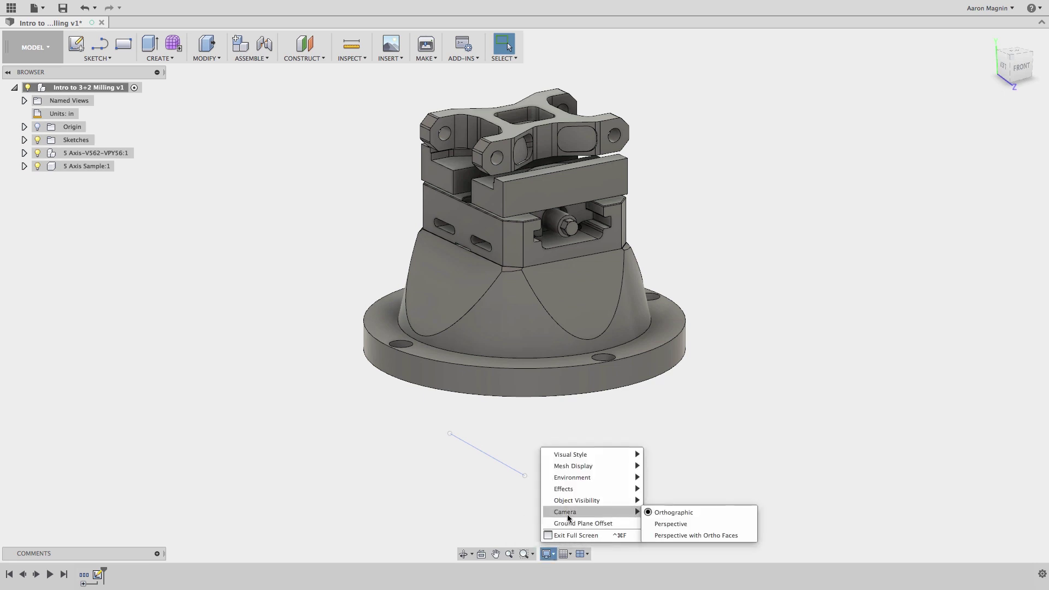
pyautogui.click(662, 535)
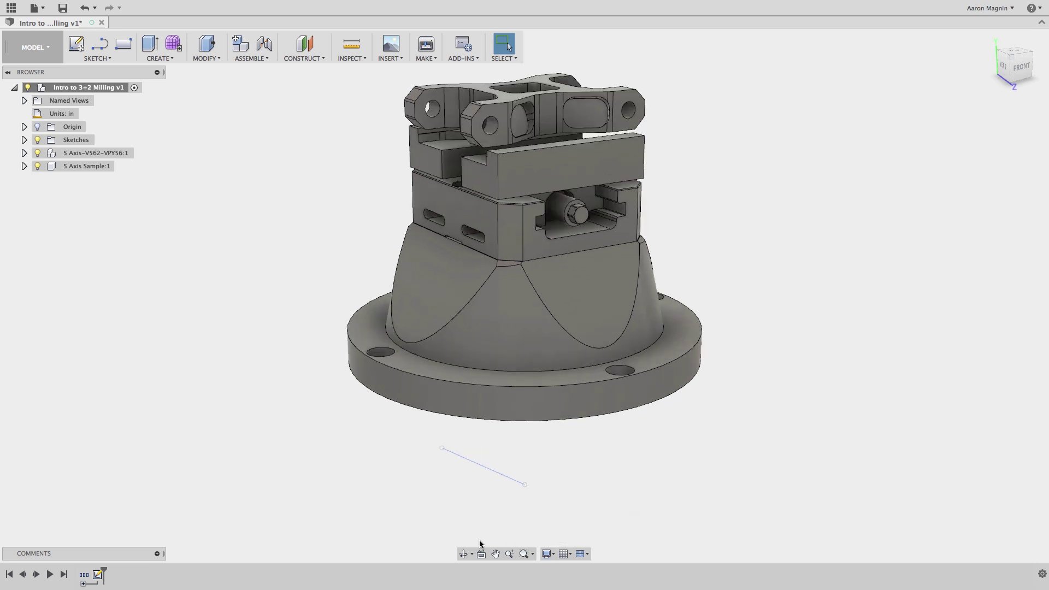
# - Delete the stray sketch from the timeline, return to Home view, and show component colours
pyautogui.rightClick(98, 576)
pyautogui.click(109, 484)
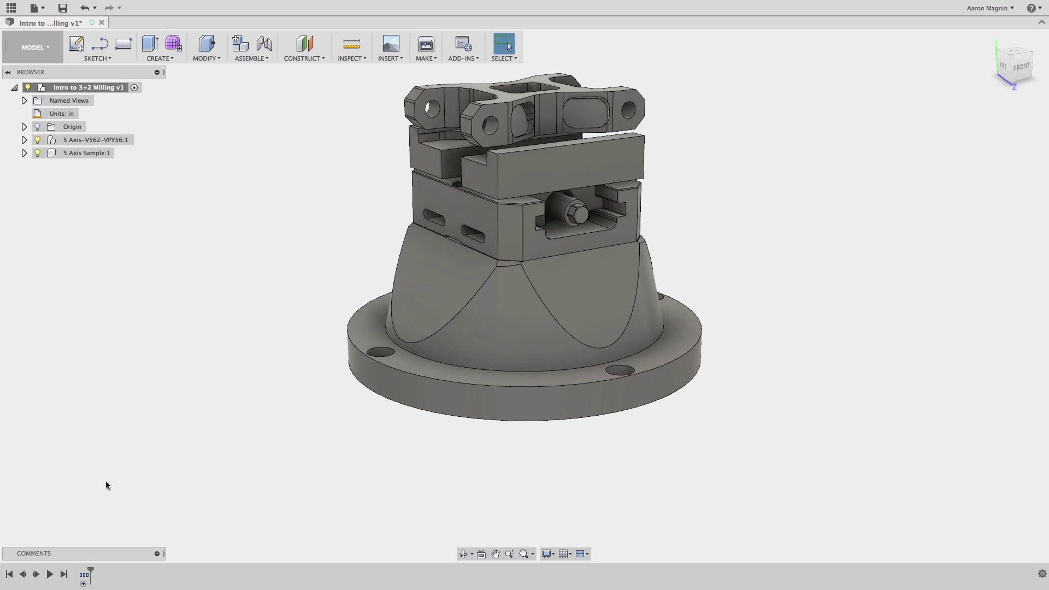
pyautogui.click(989, 39)
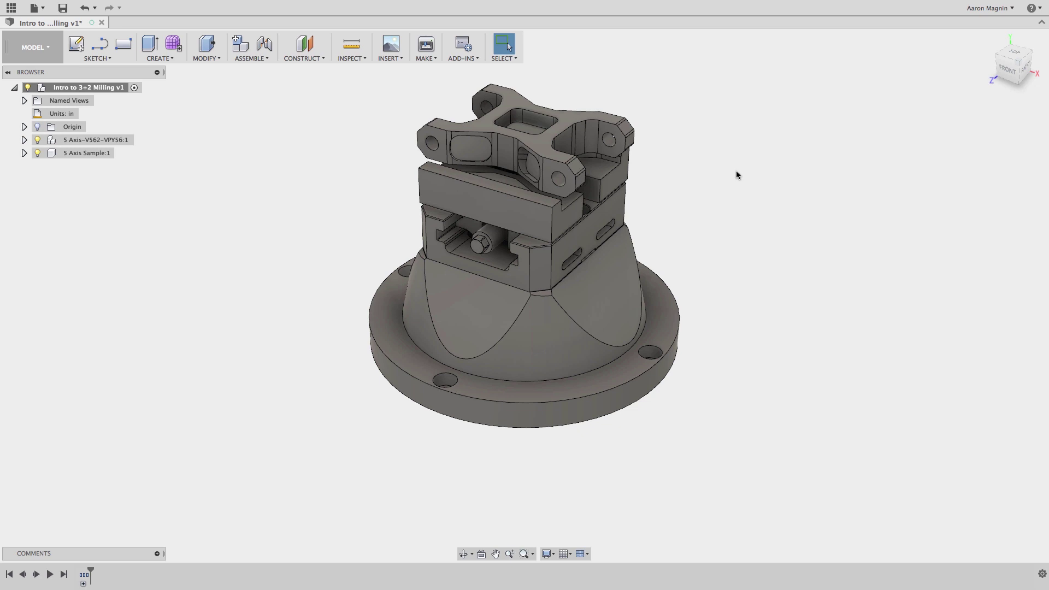
pyautogui.hotkey('shift', 'n')
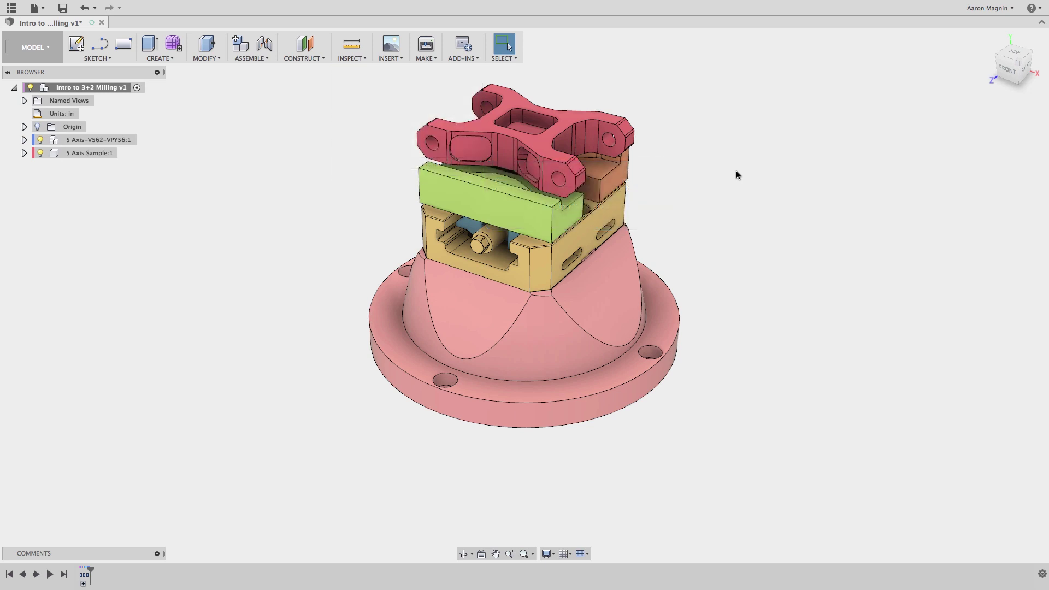
# - Apply Aluminum - Anodized Rough (Red) to the flanged base via an appearance search for 'red'
pyautogui.press('a')
pyautogui.click(838, 296)
pyautogui.write('red')
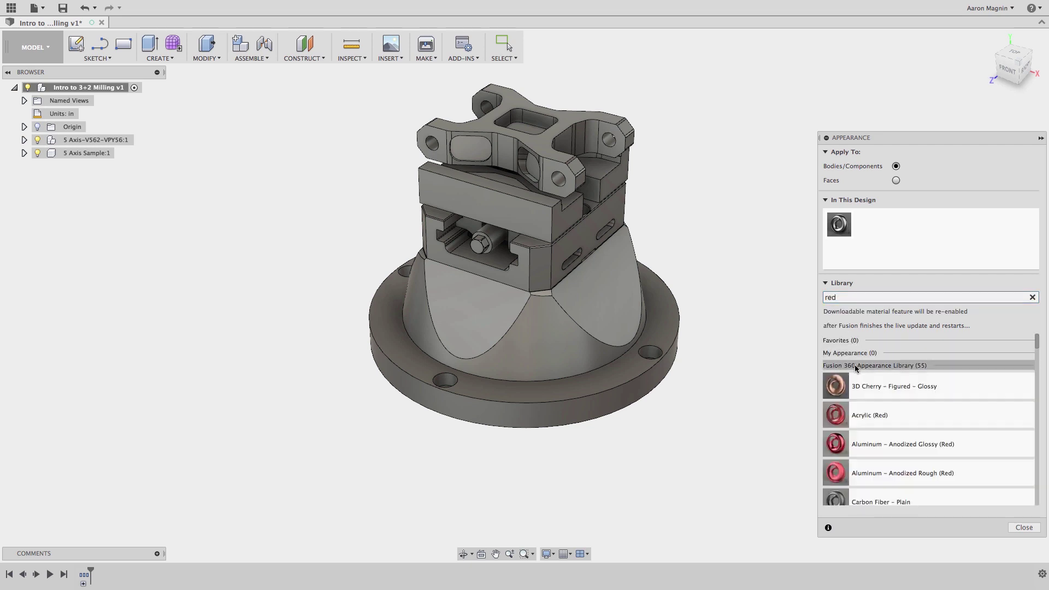
pyautogui.moveTo(861, 471); pyautogui.dragTo(594, 348)
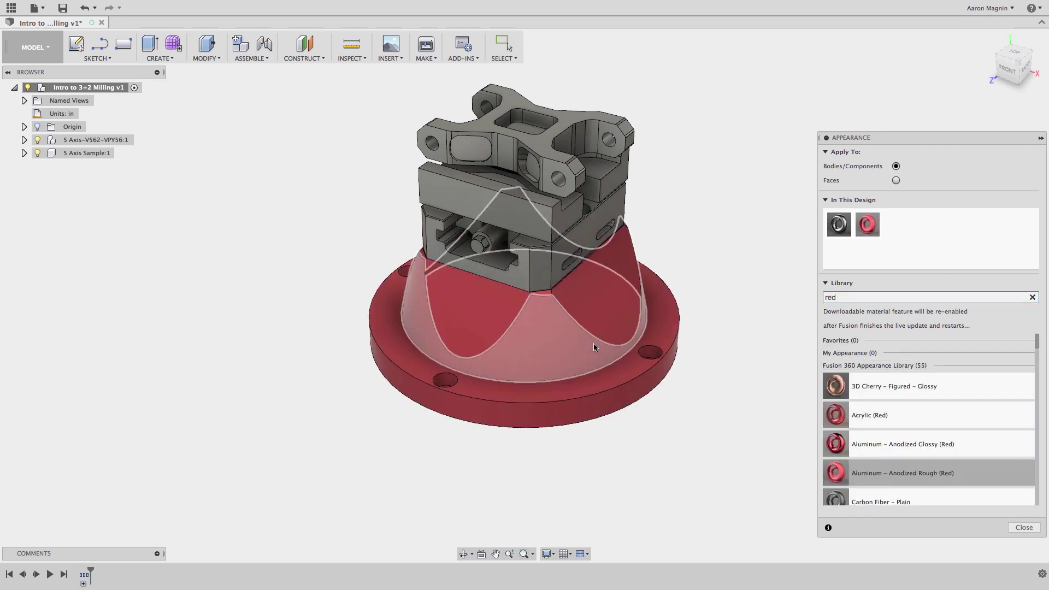
# - Apply the blue anodized aluminum appearance to the vise block, searching 'blue', and close Appearance
pyautogui.doubleClick(839, 297)
pyautogui.write('blue')
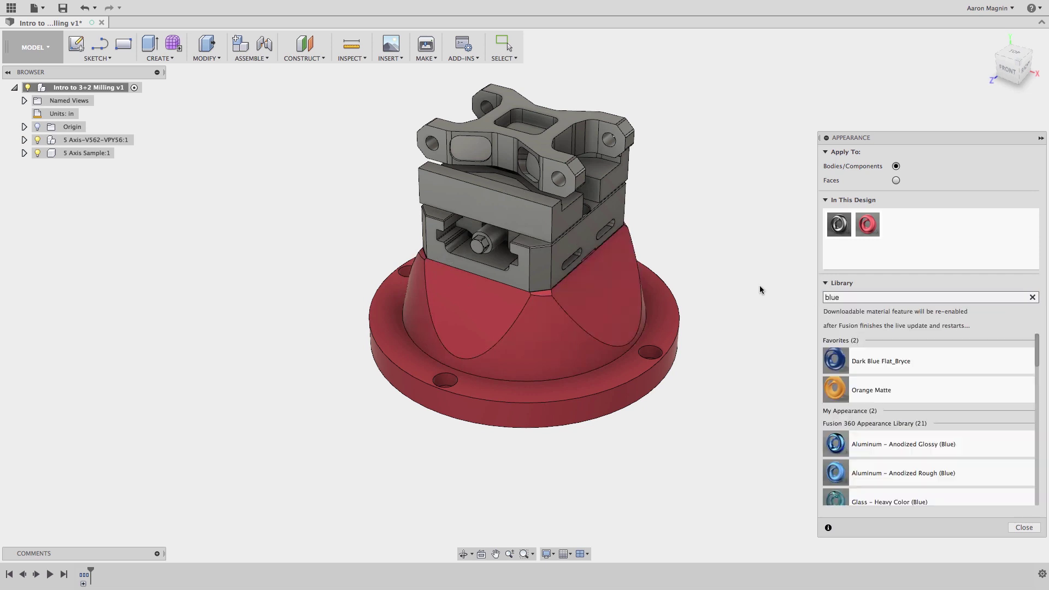
pyautogui.moveTo(828, 469); pyautogui.dragTo(549, 267)
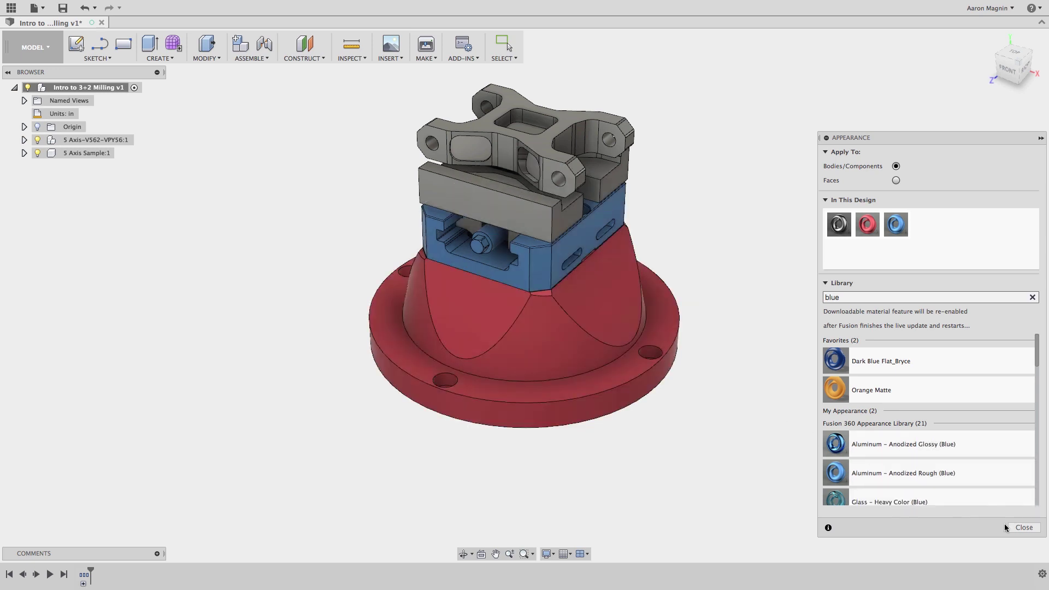
pyautogui.click(1024, 527)
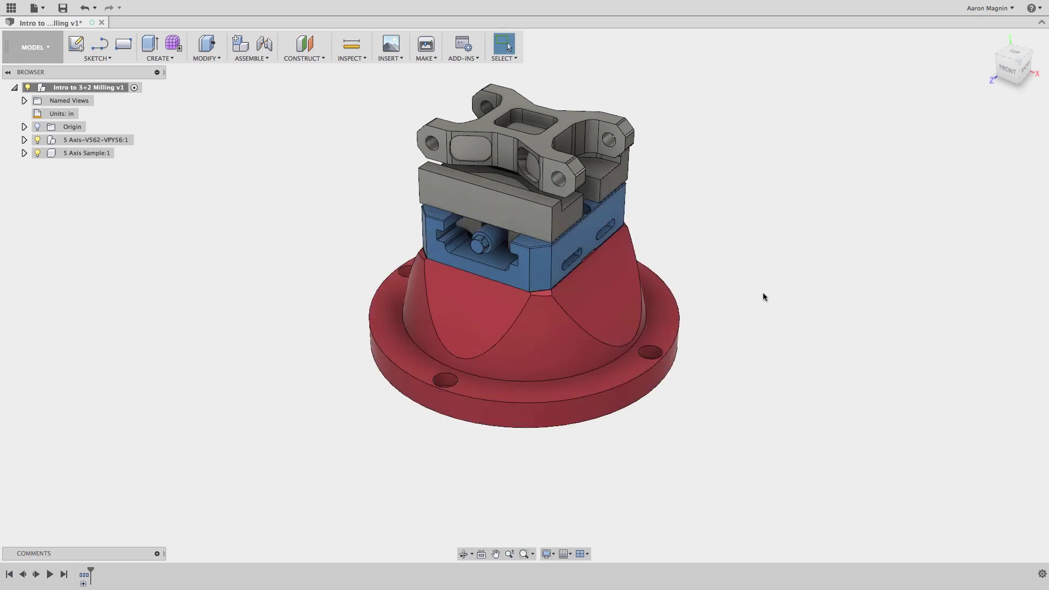
# - Open Preferences from the account menu on the General page and focus the Offline cache time period field
pyautogui.click(982, 8)
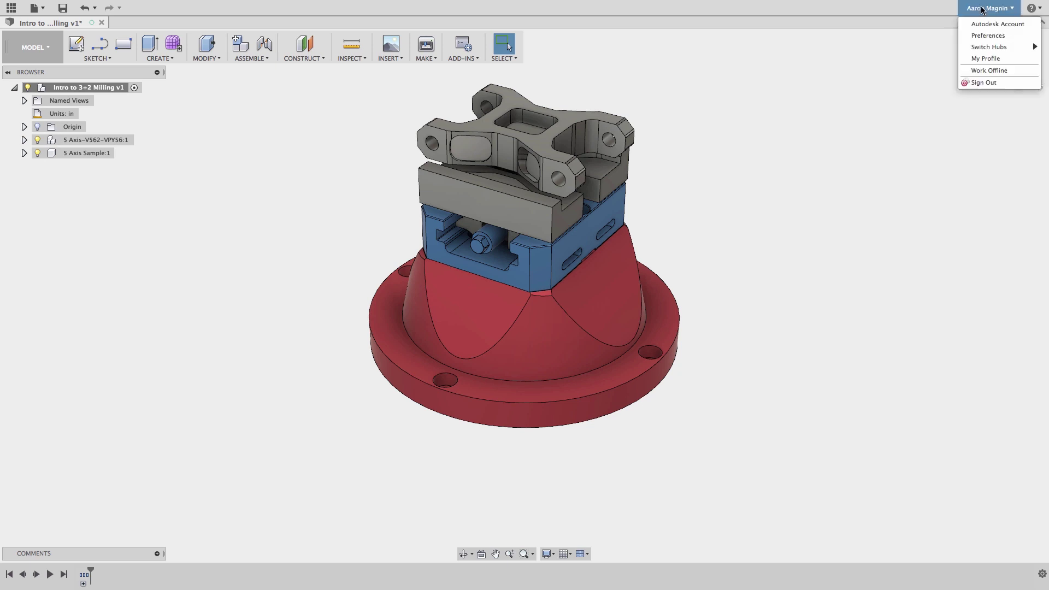
pyautogui.click(988, 36)
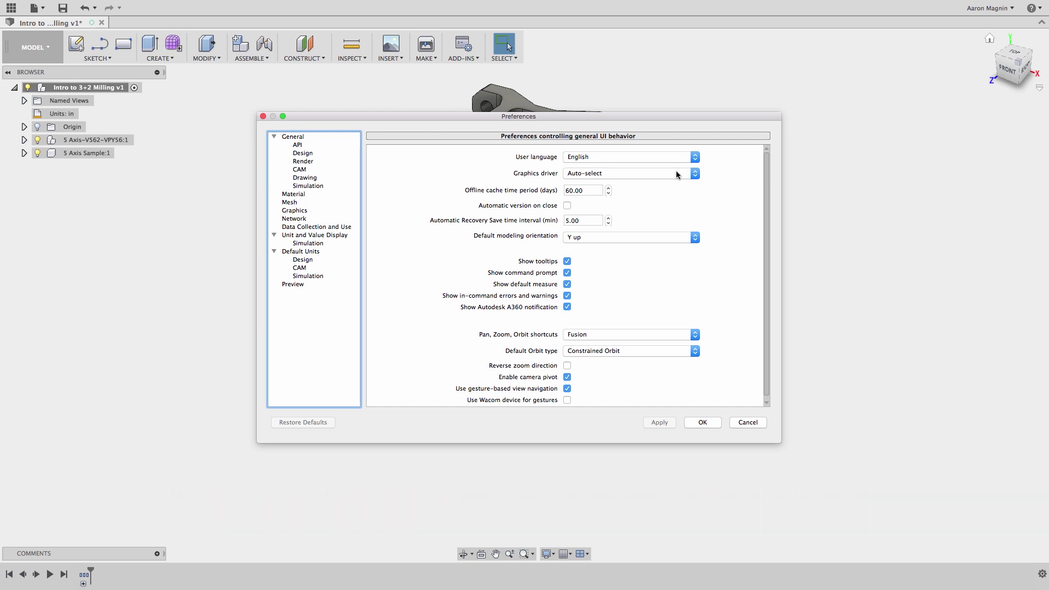
pyautogui.click(598, 190)
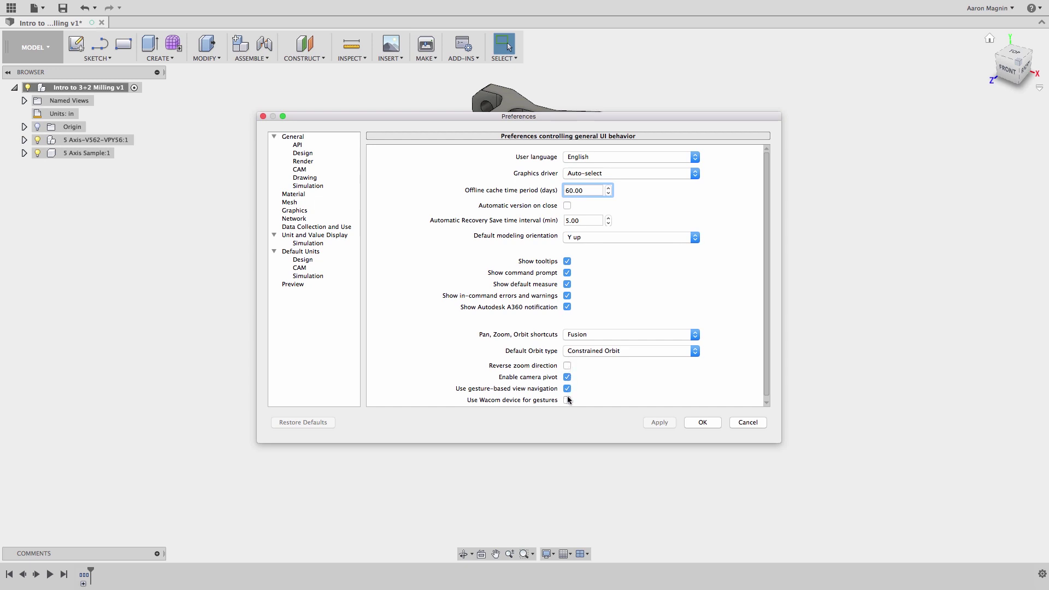
# - Under General > Design, choose Model as default workspace and tick Allow 3D sketching of lines and splines
pyautogui.click(302, 153)
pyautogui.click(598, 186)
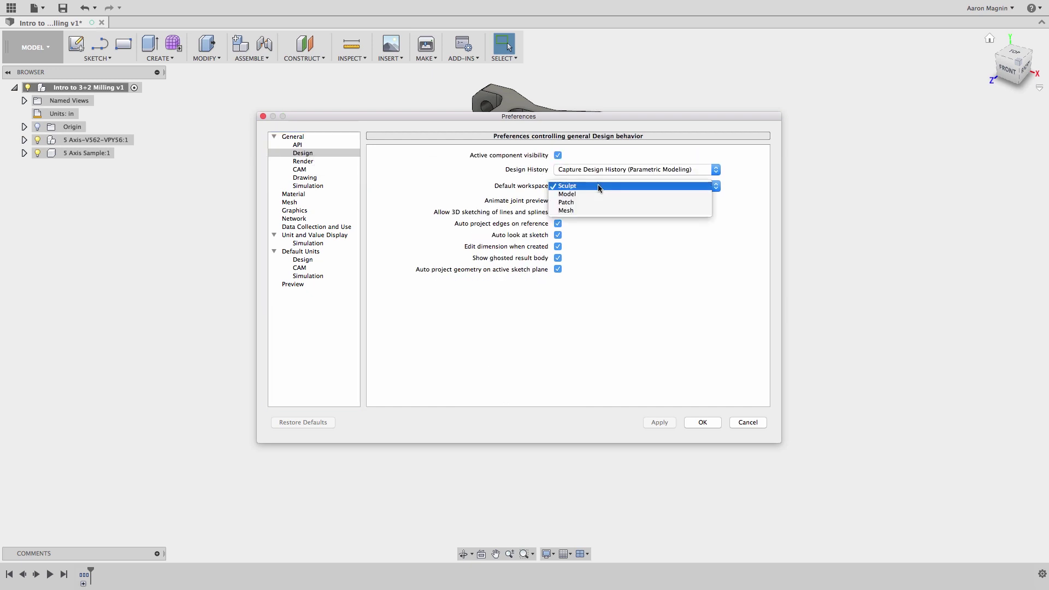
pyautogui.click(599, 193)
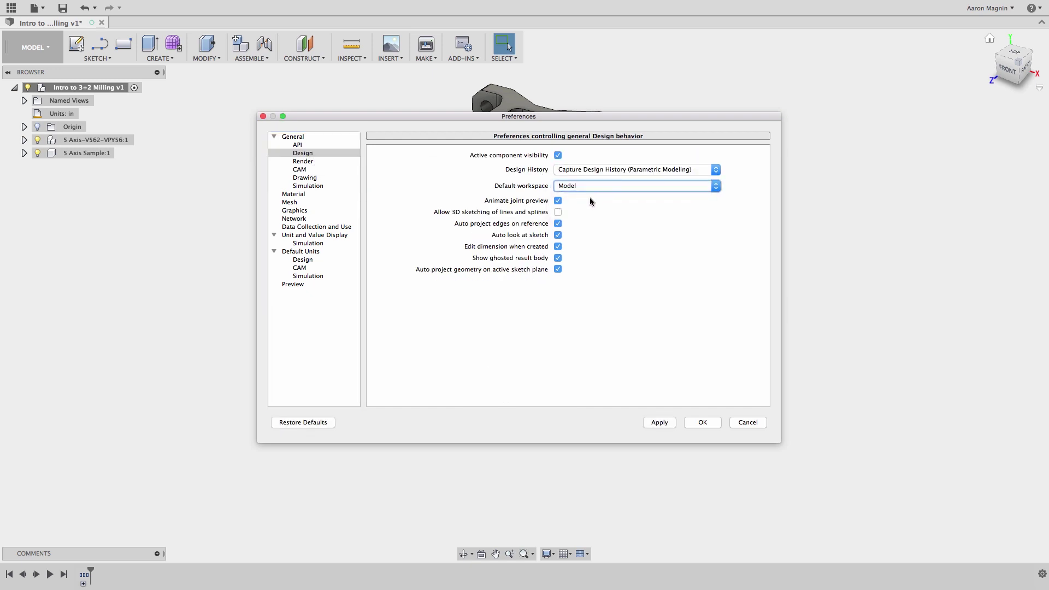
pyautogui.click(557, 212)
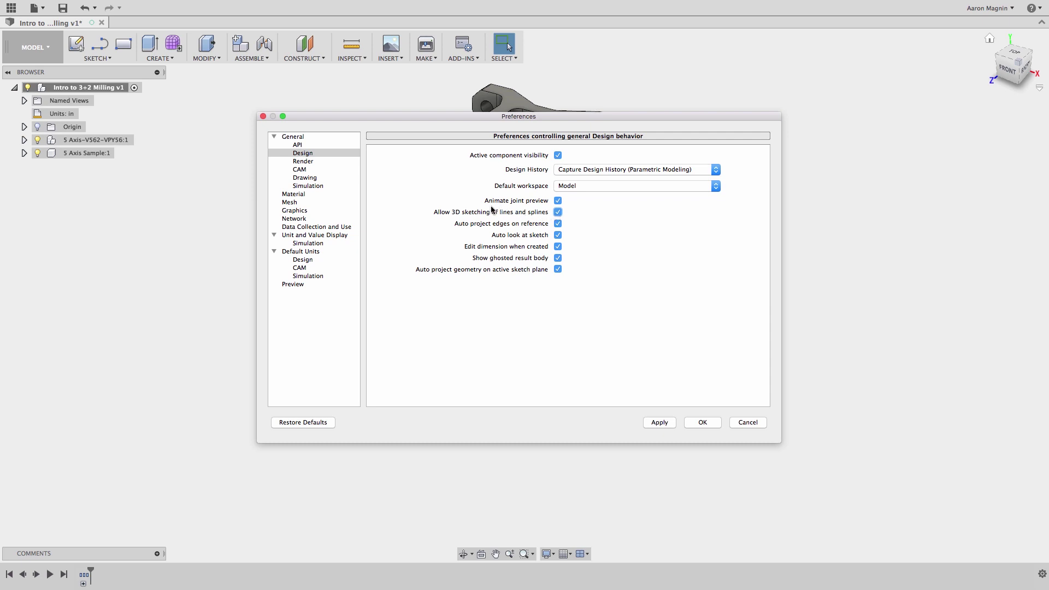
# - Review the Drawing defaults, then the Material page with Steel as the default physical material
pyautogui.click(312, 179)
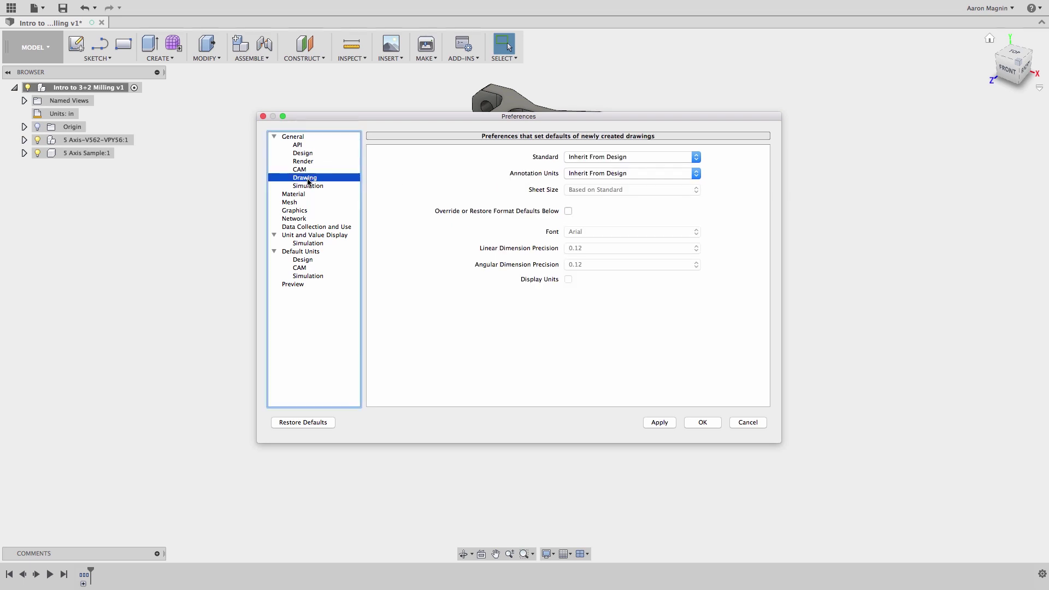
pyautogui.click(294, 194)
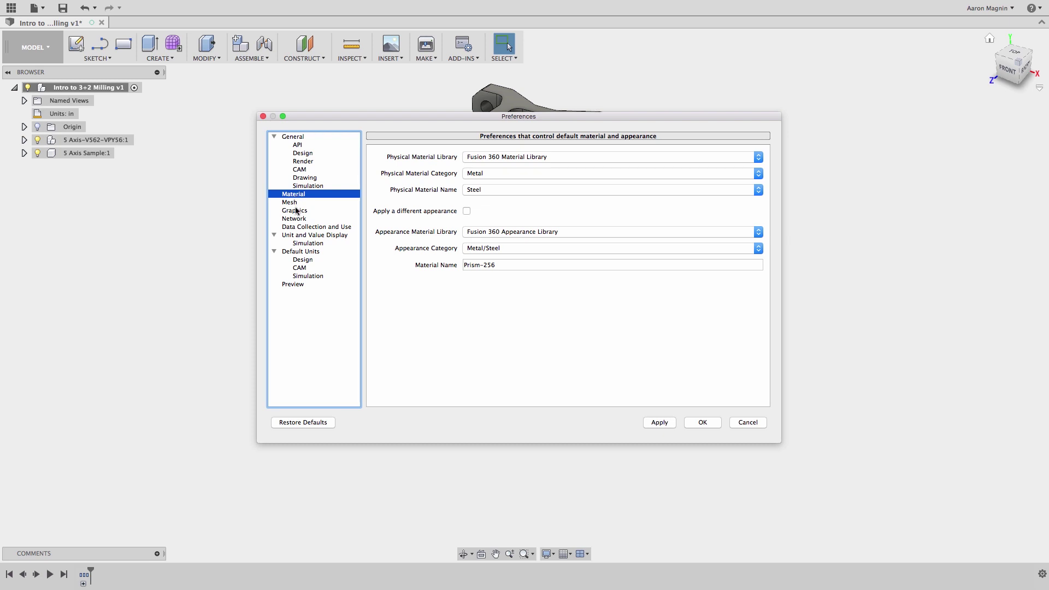
# - In Graphics, choose Better Display transparency and enter 6 FPS as minimum navigation framerate
pyautogui.click(296, 211)
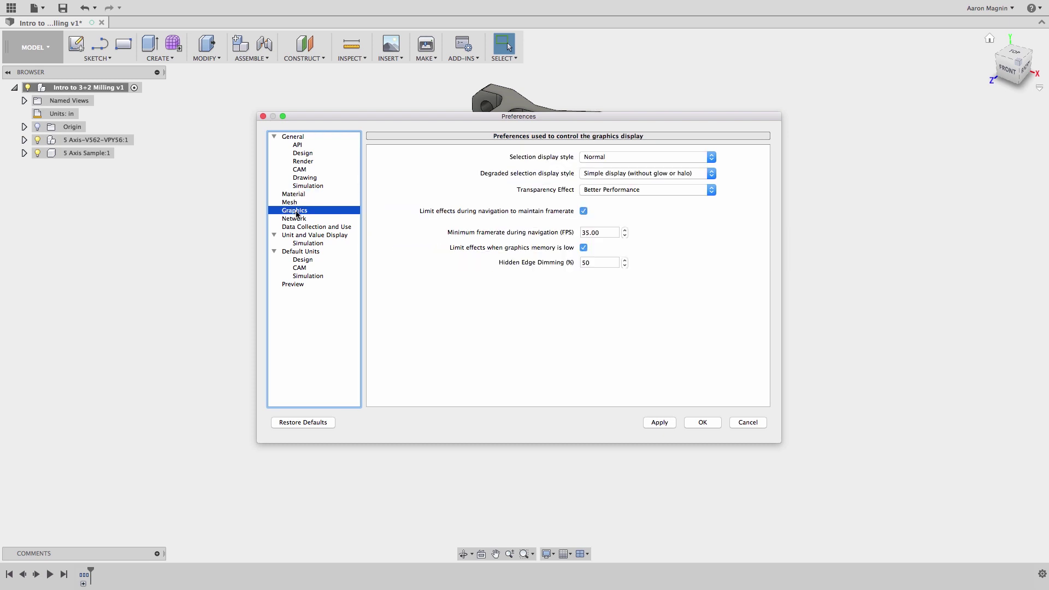
pyautogui.click(640, 190)
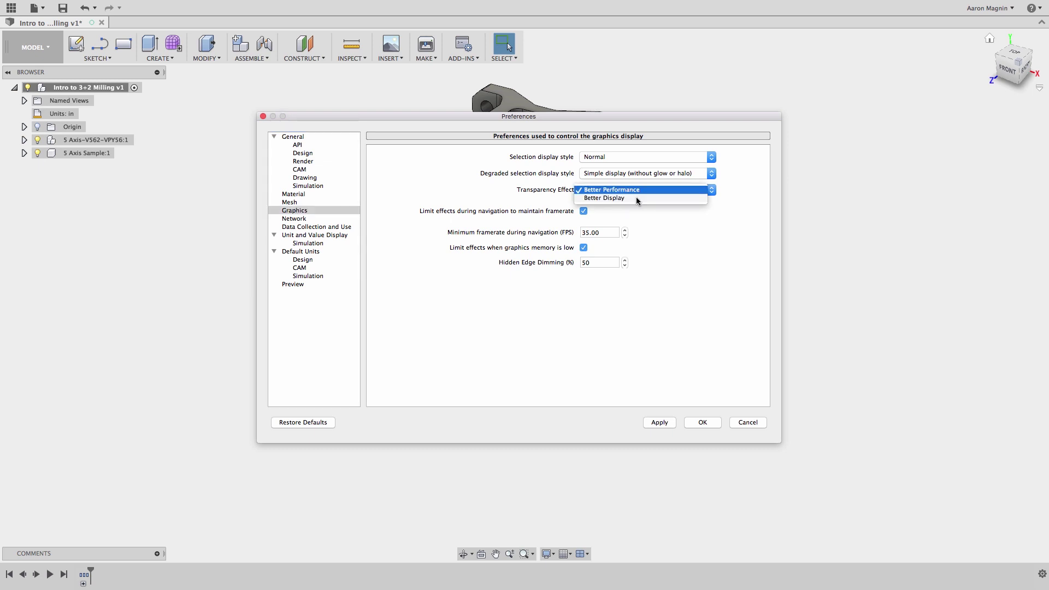
pyautogui.click(636, 198)
pyautogui.press('Tab')
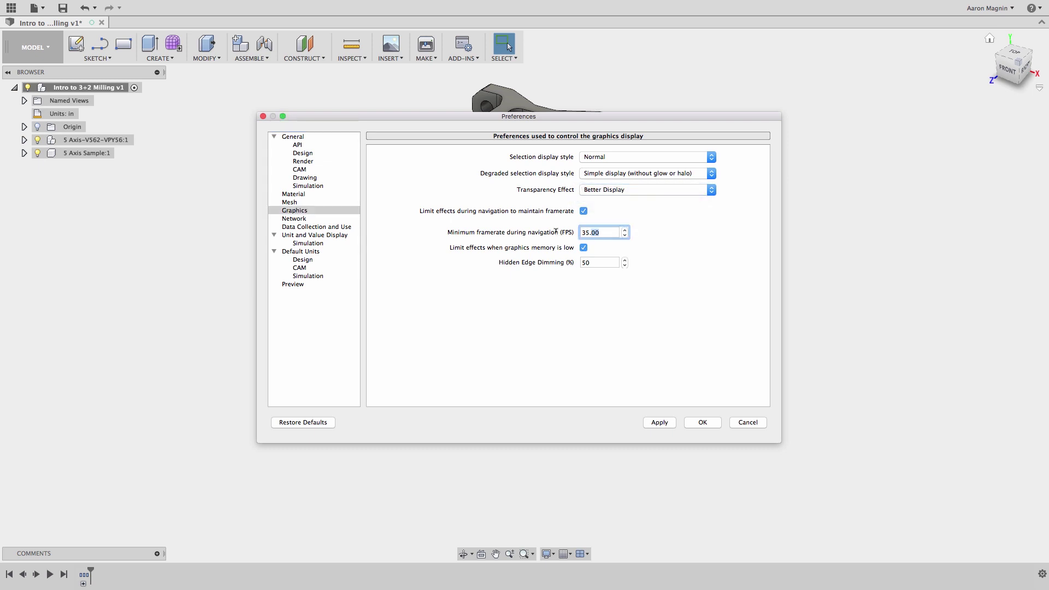
pyautogui.write('60')
# - Review Unit and Value Display, then verify Design and CAM default units are both mm
pyautogui.click(341, 236)
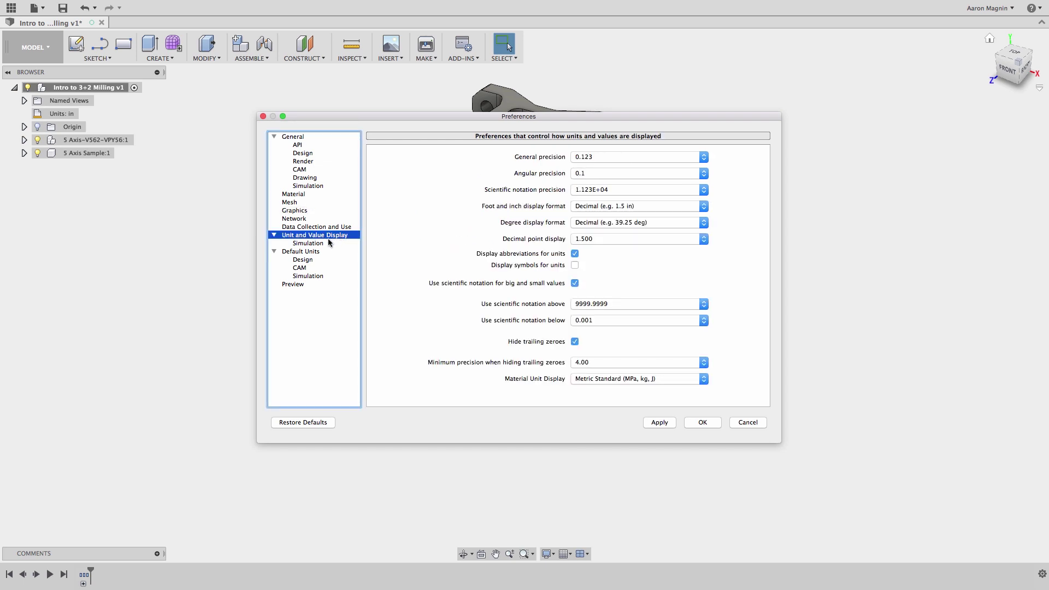
pyautogui.click(315, 252)
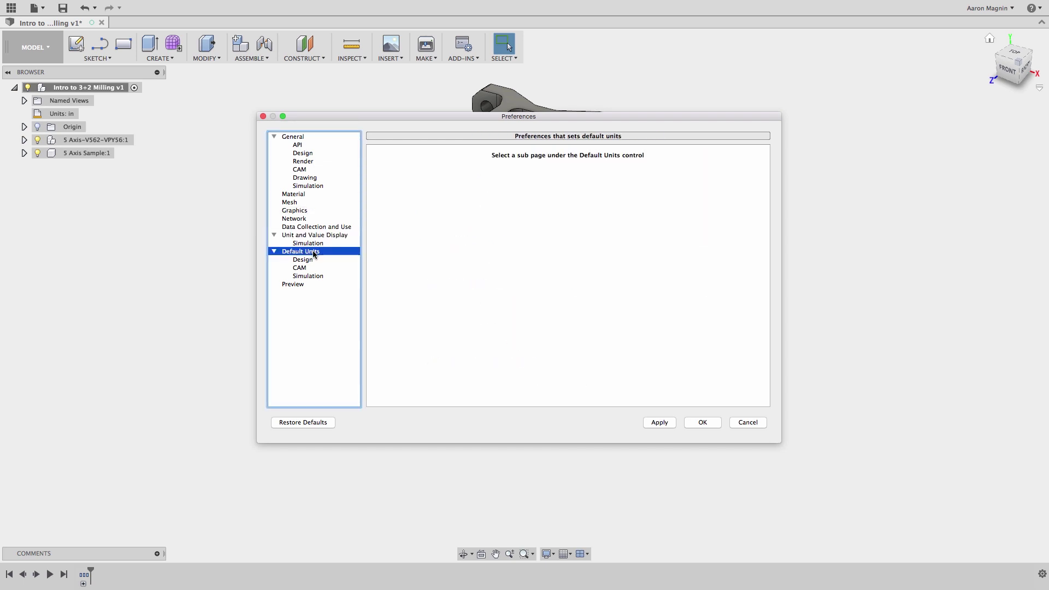
pyautogui.click(311, 262)
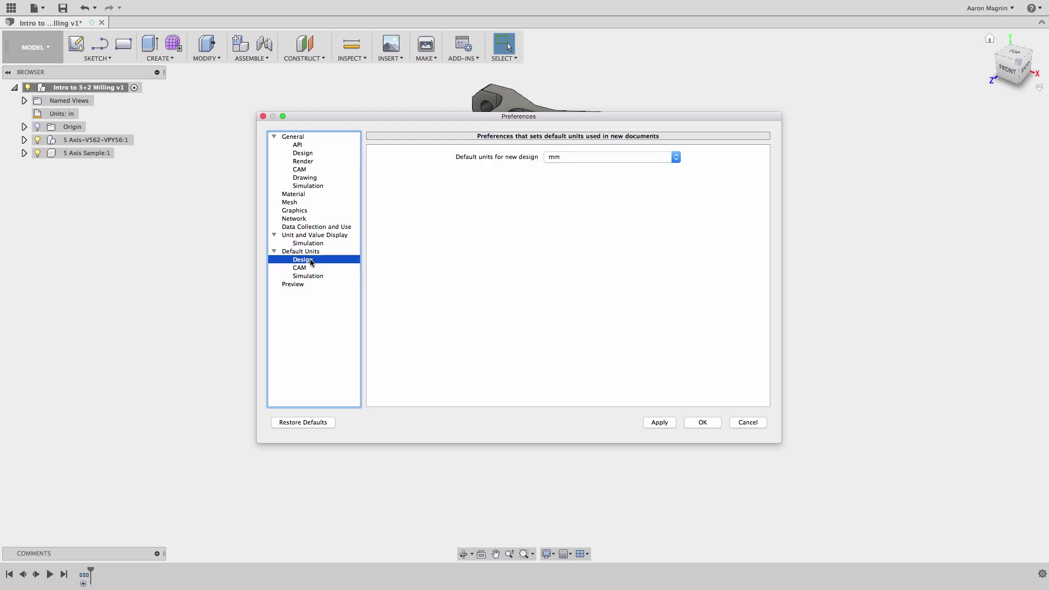
pyautogui.click(302, 268)
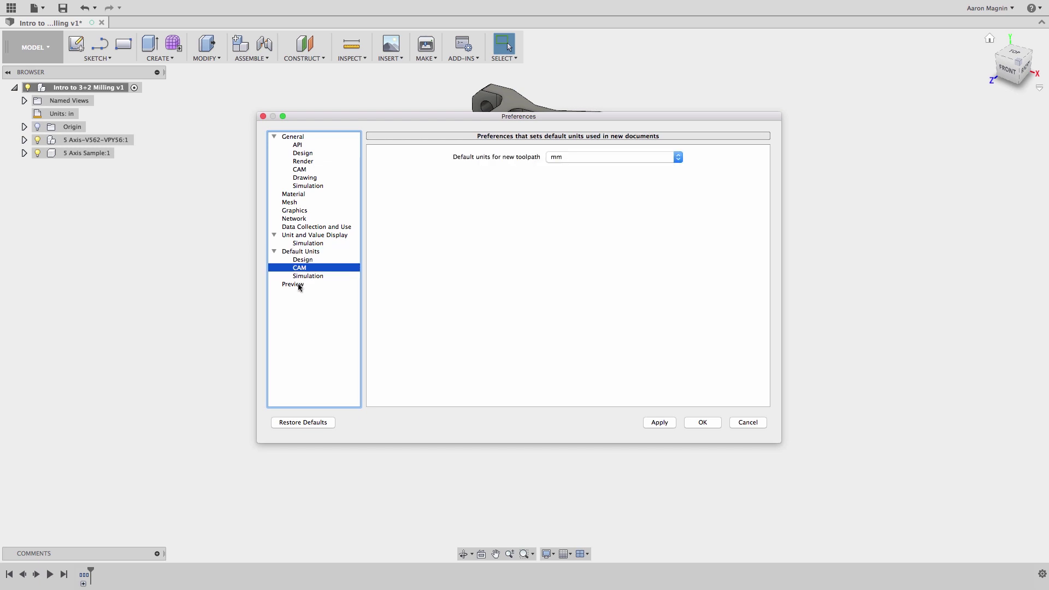
# - Tick the Sketch, CAM, Live Review, Mesh Workspace and Simulation previews, then apply the changes
pyautogui.click(299, 285)
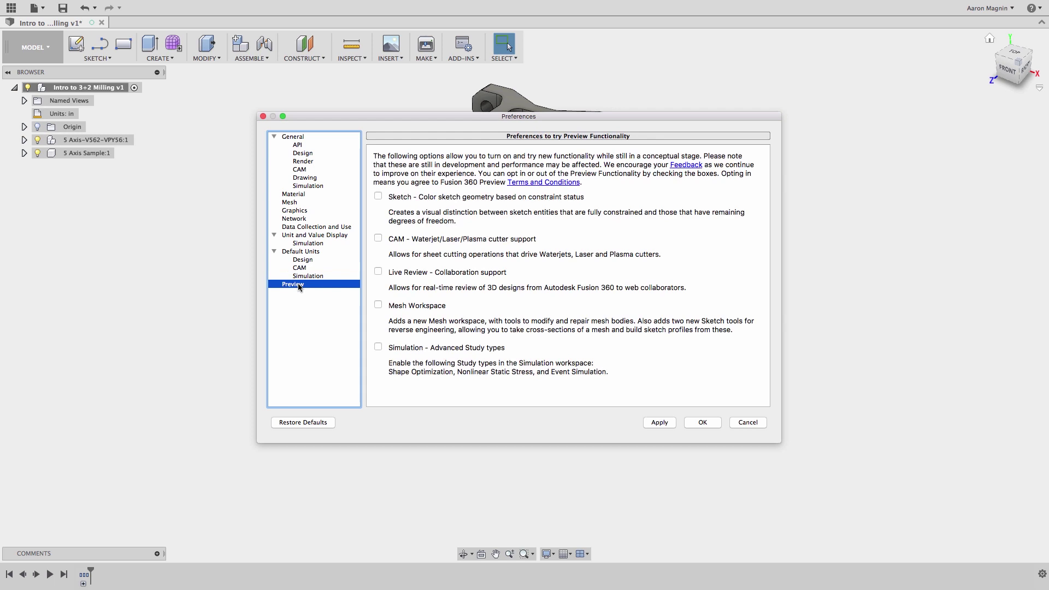
pyautogui.click(378, 196)
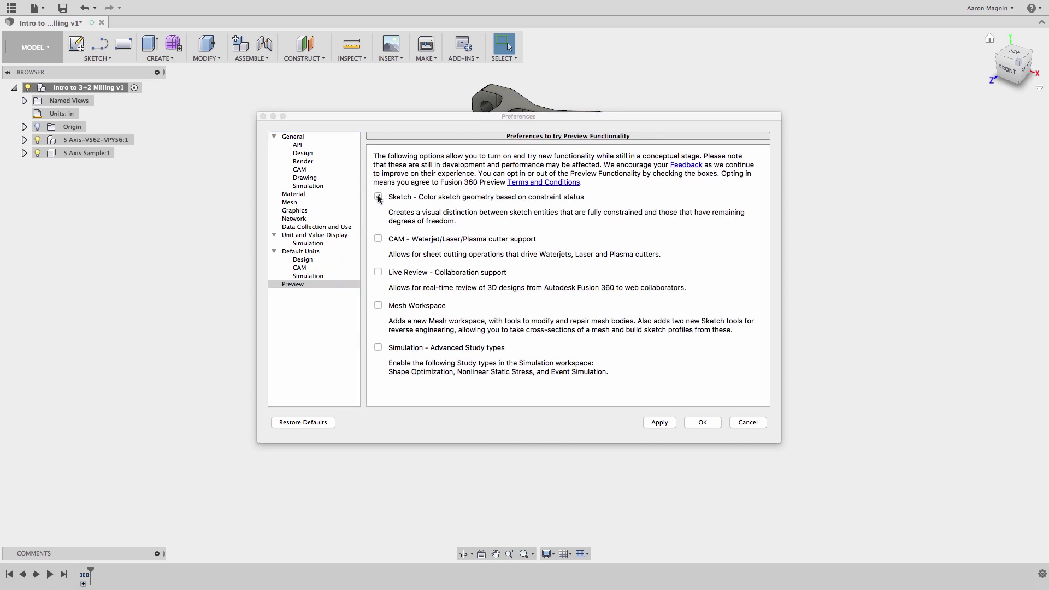
pyautogui.click(381, 241)
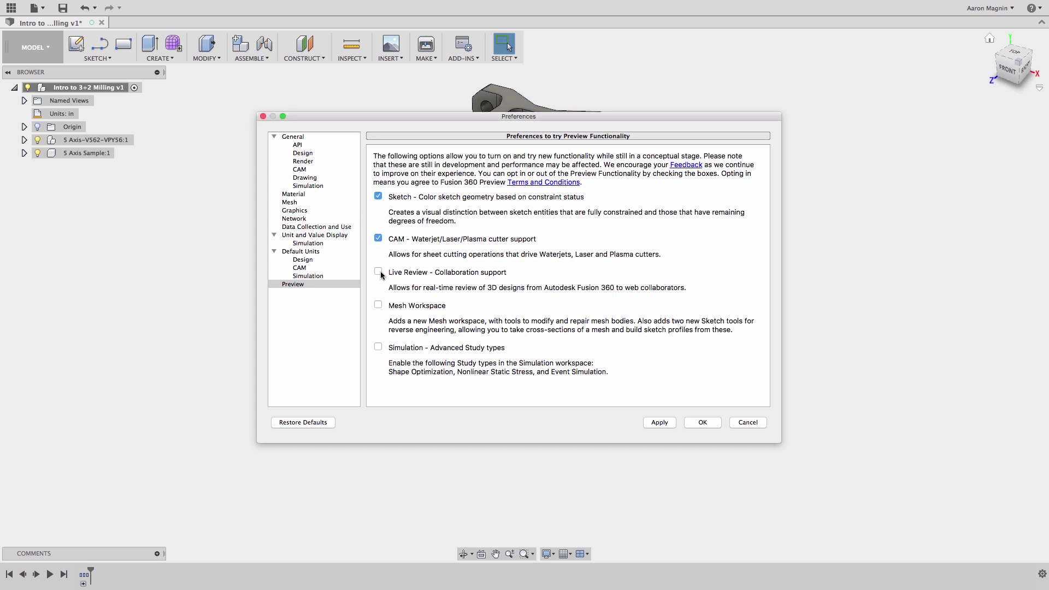
pyautogui.click(378, 272)
pyautogui.click(379, 306)
pyautogui.click(379, 346)
pyautogui.click(656, 422)
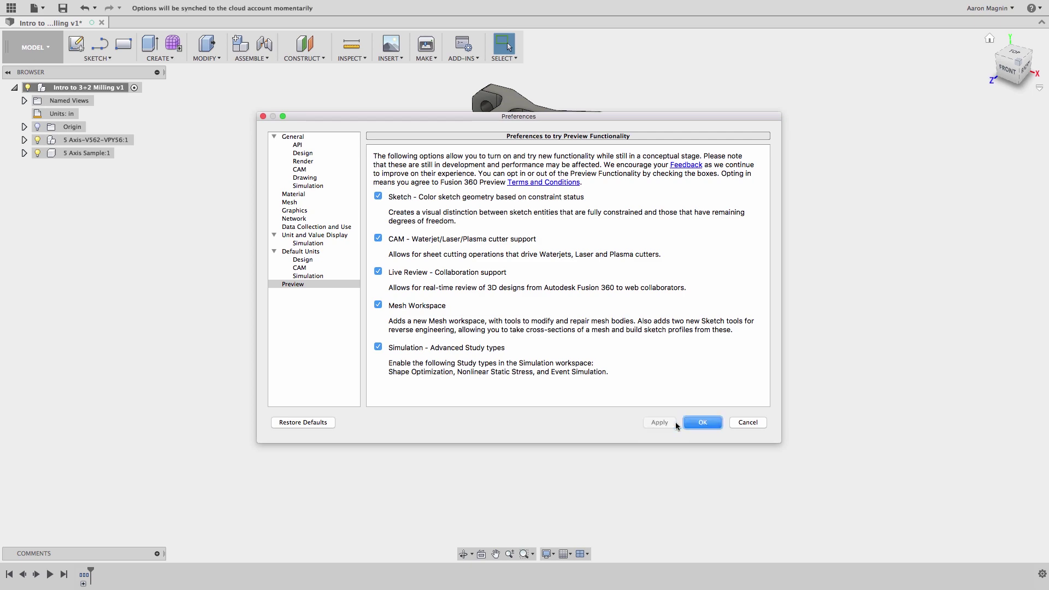
# - Confirm Preferences with OK, then orbit and zoom in to see the red and blue fixture from behind
pyautogui.click(701, 423)
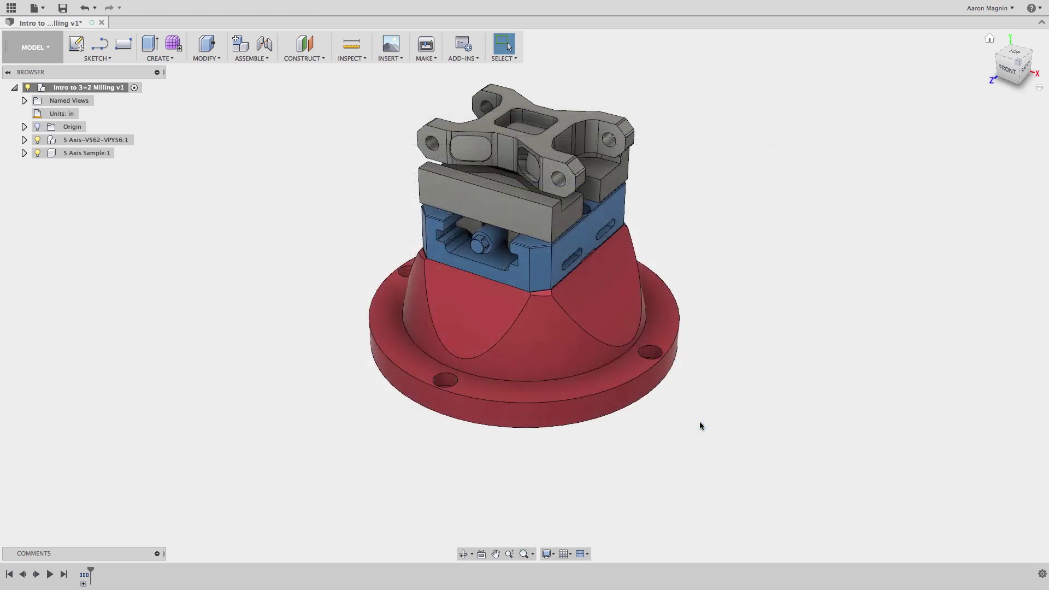
pyautogui.keyDown('shift'); pyautogui.moveTo(693, 426); pyautogui.dragTo(546, 382, button='middle'); pyautogui.keyUp('shift')
pyautogui.scroll(5, 494, 270)
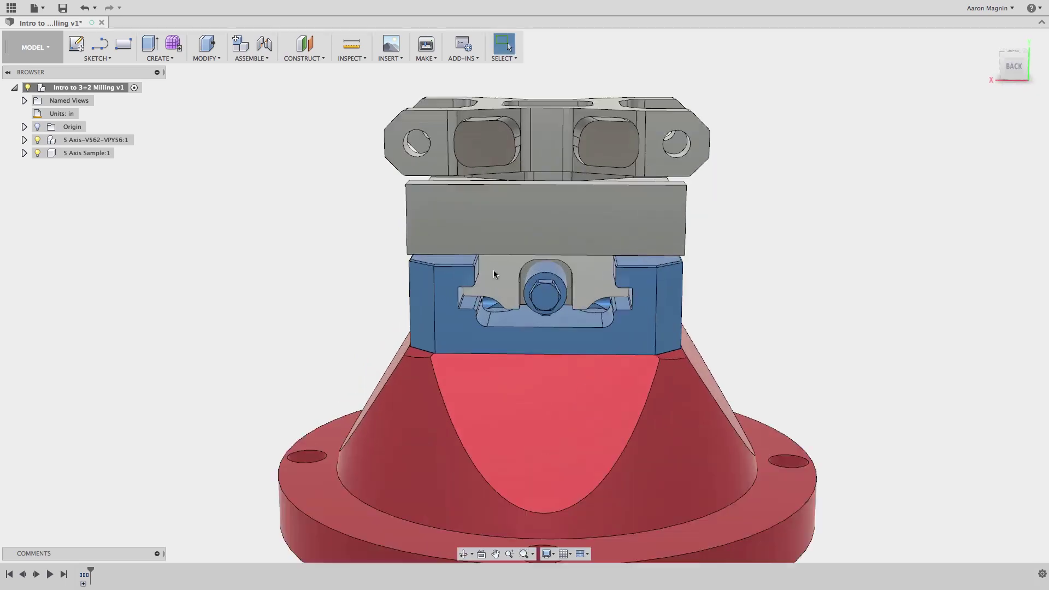